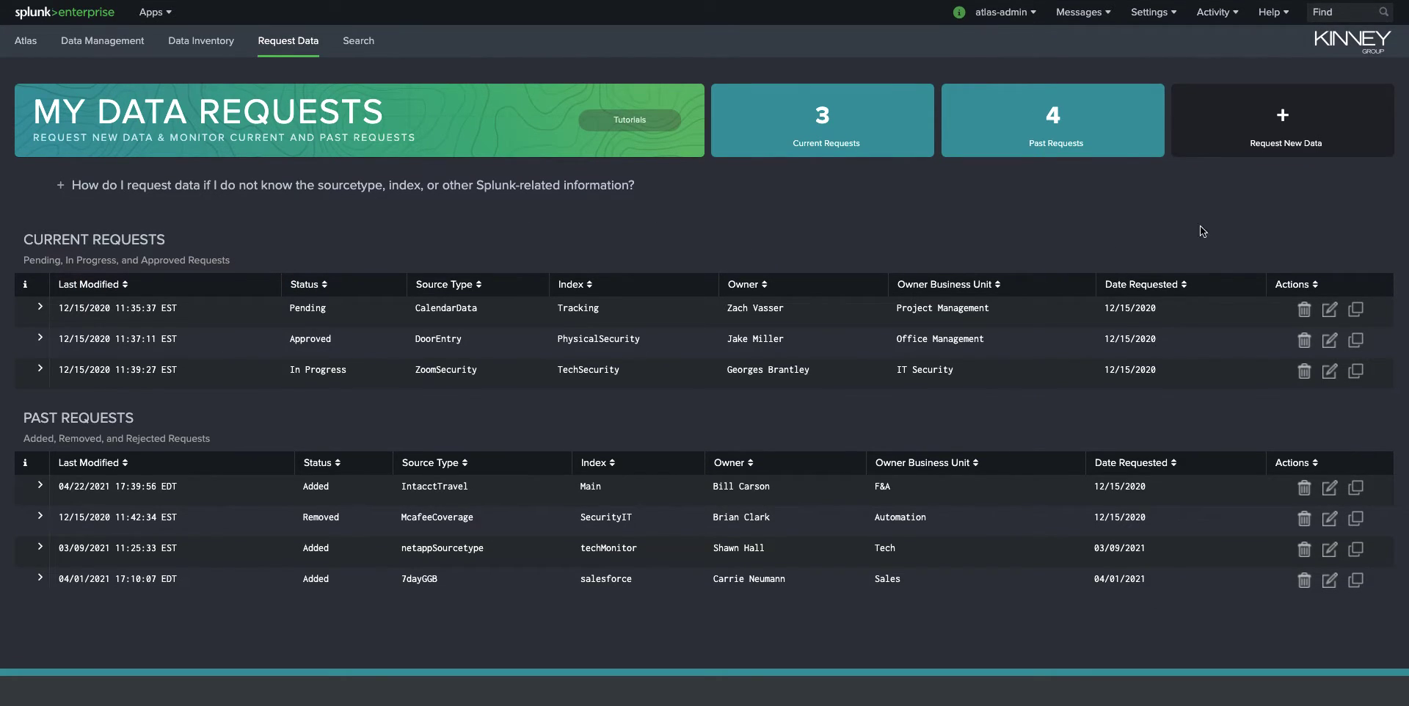
# - Open a new data request form and review the available request status options
pyautogui.click(1260, 138)
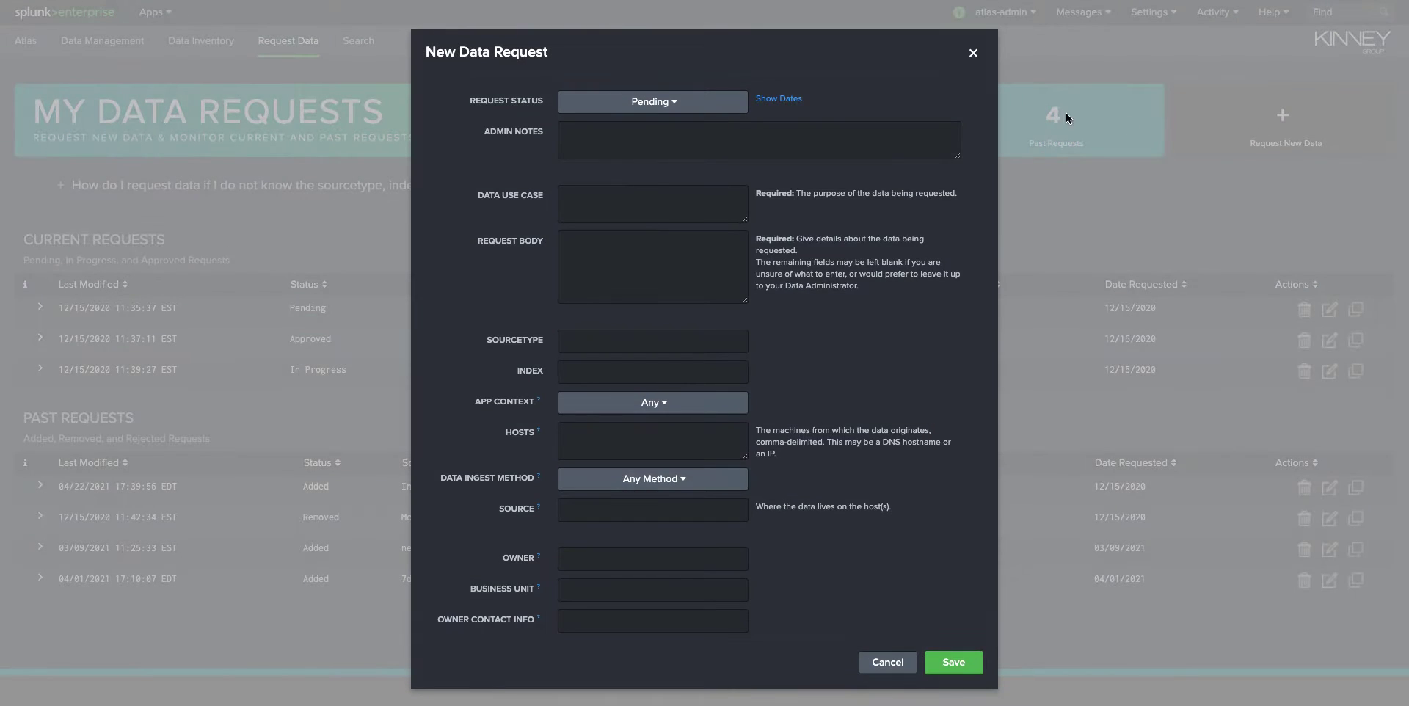
pyautogui.click(815, 138)
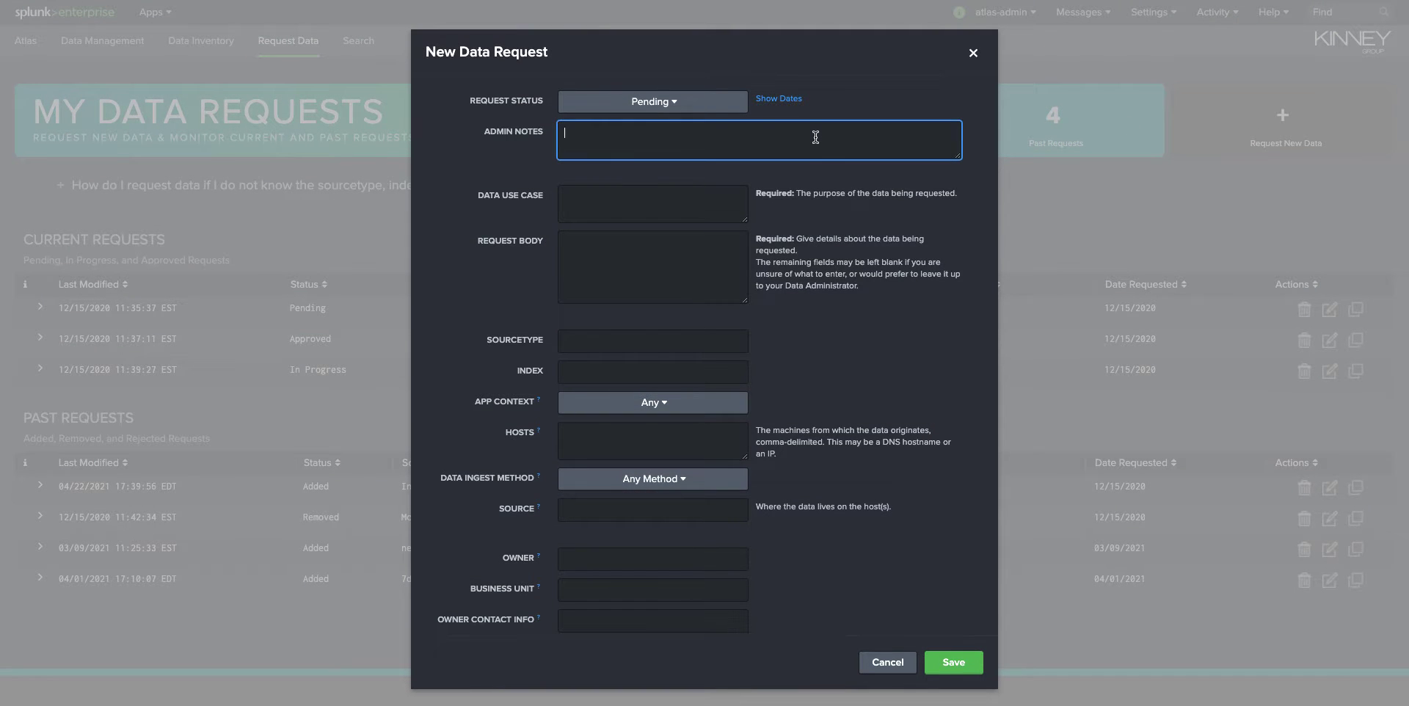
pyautogui.click(657, 104)
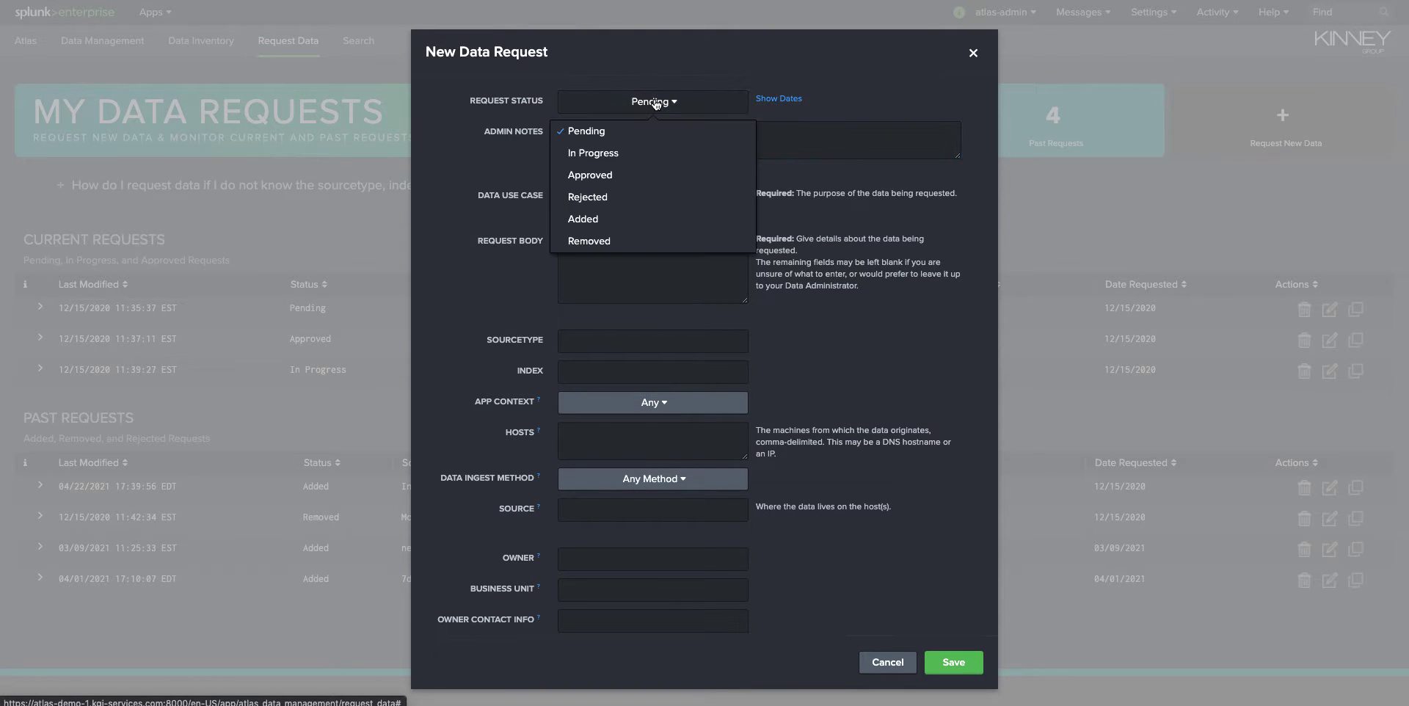
pyautogui.click(656, 104)
pyautogui.click(663, 142)
pyautogui.click(650, 205)
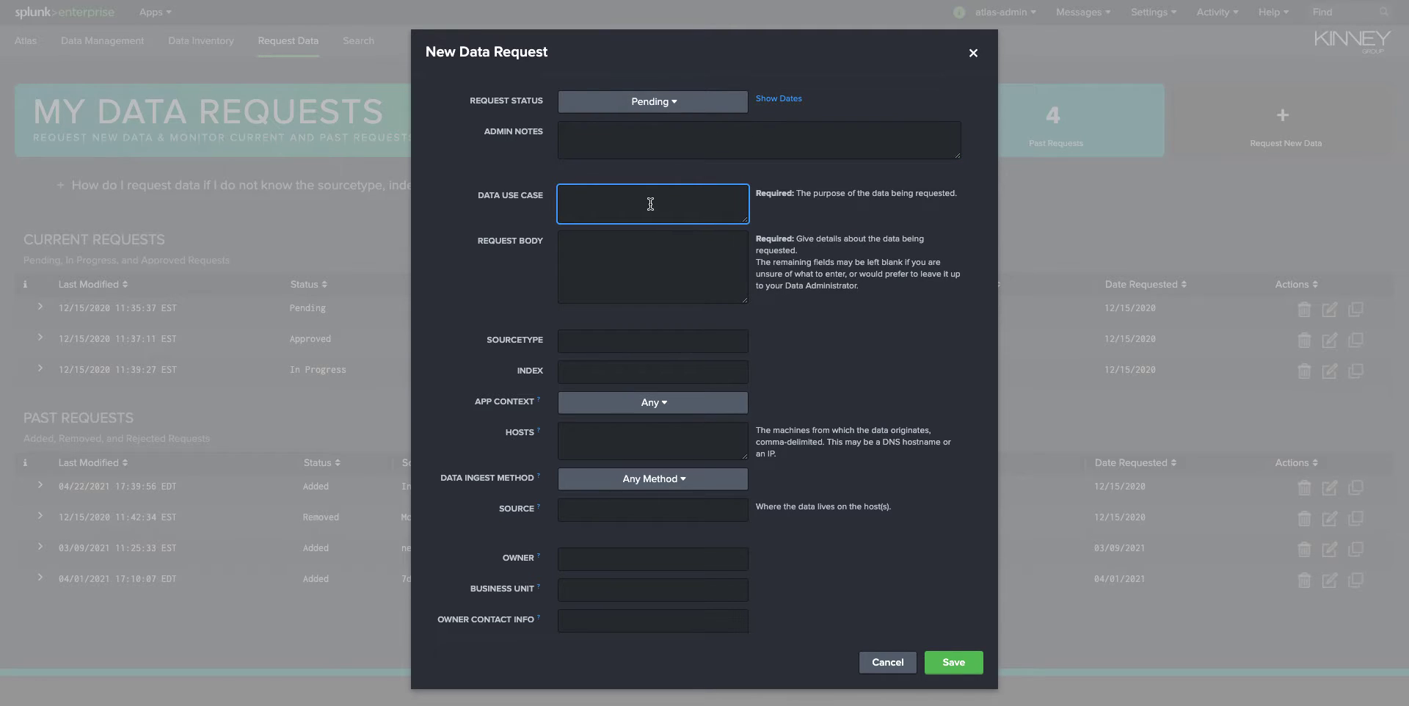
# - Review the remaining fields of the new data request form and cancel it without saving
pyautogui.click(646, 247)
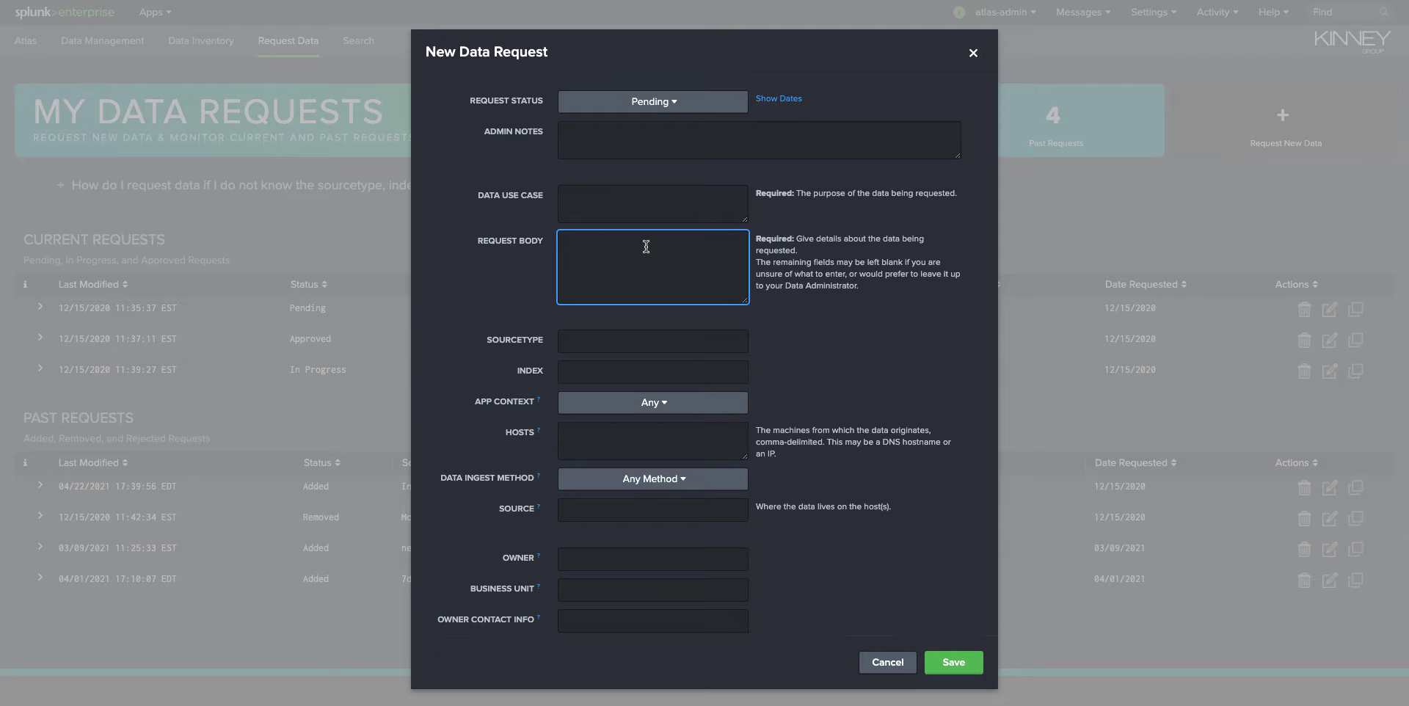
pyautogui.click(651, 339)
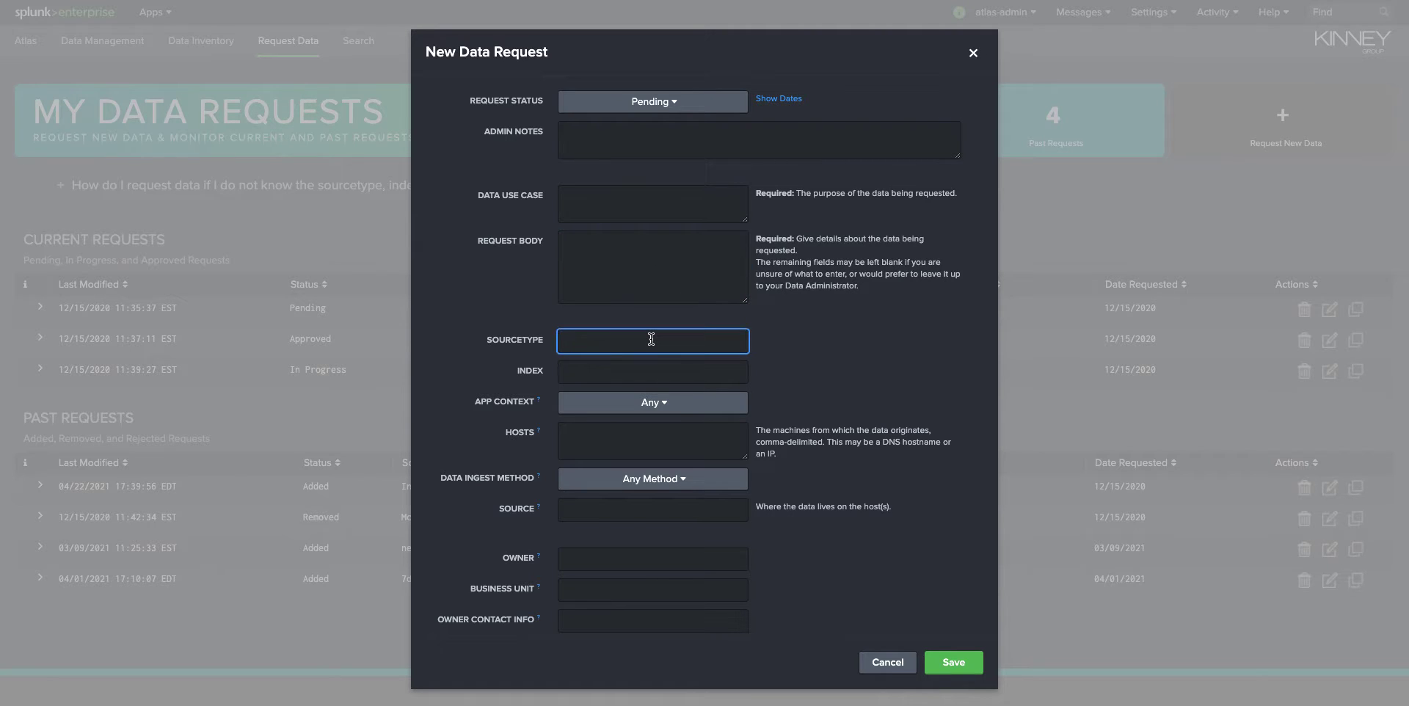
pyautogui.scroll(-1, 651, 339)
pyautogui.scroll(-1, 649, 341)
pyautogui.click(646, 349)
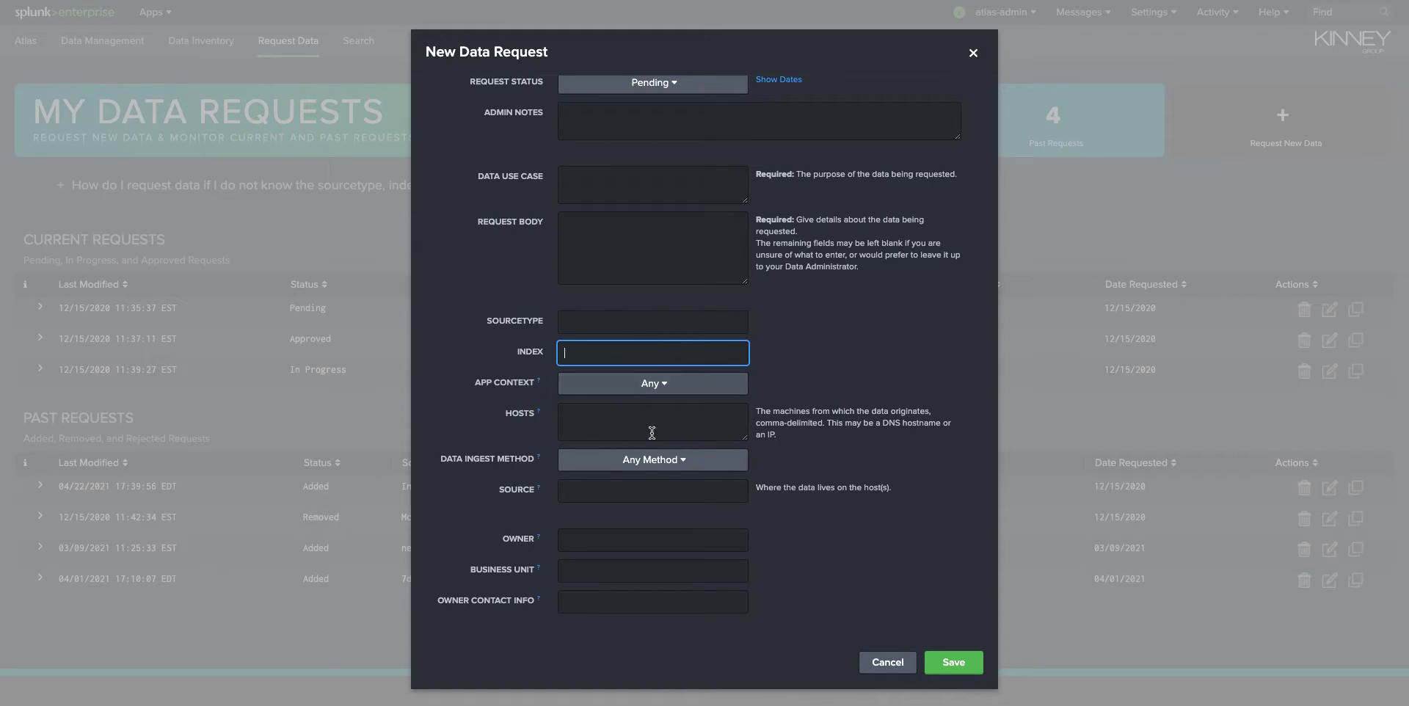
pyautogui.click(677, 423)
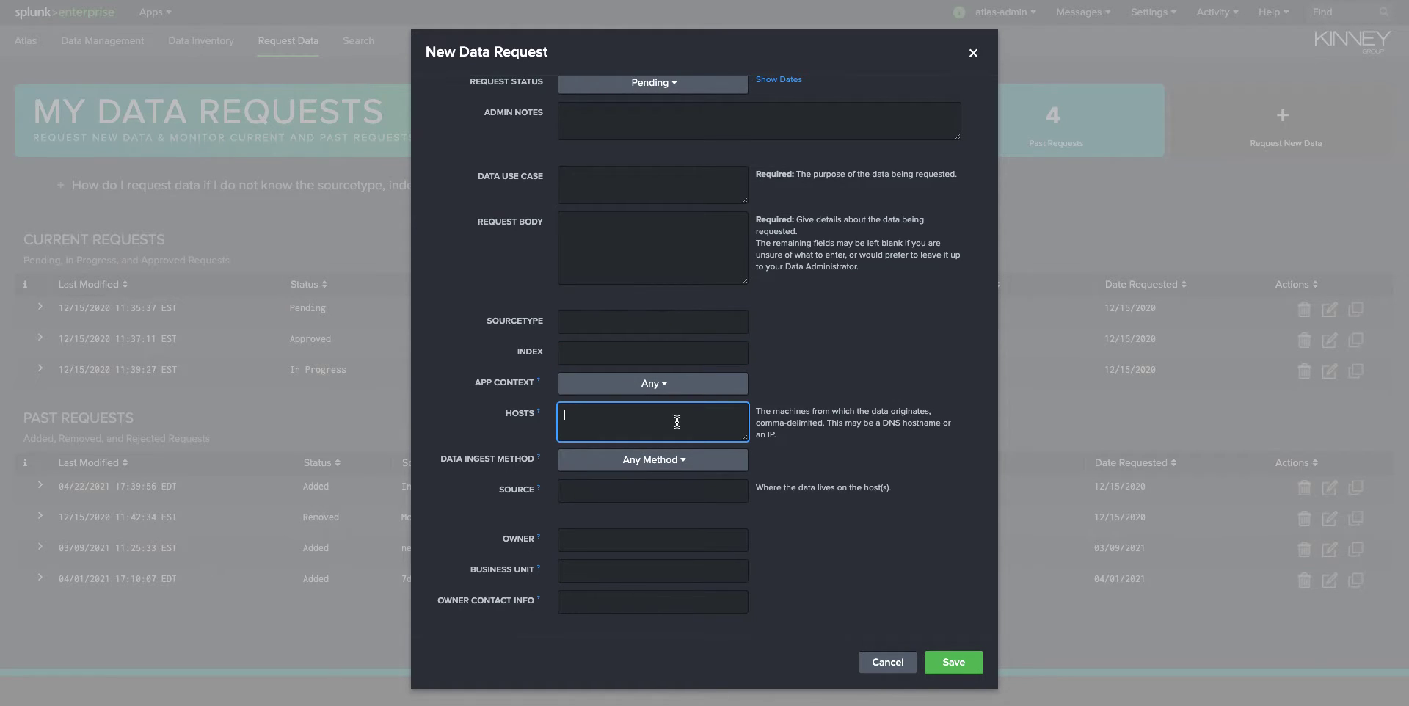
pyautogui.click(652, 541)
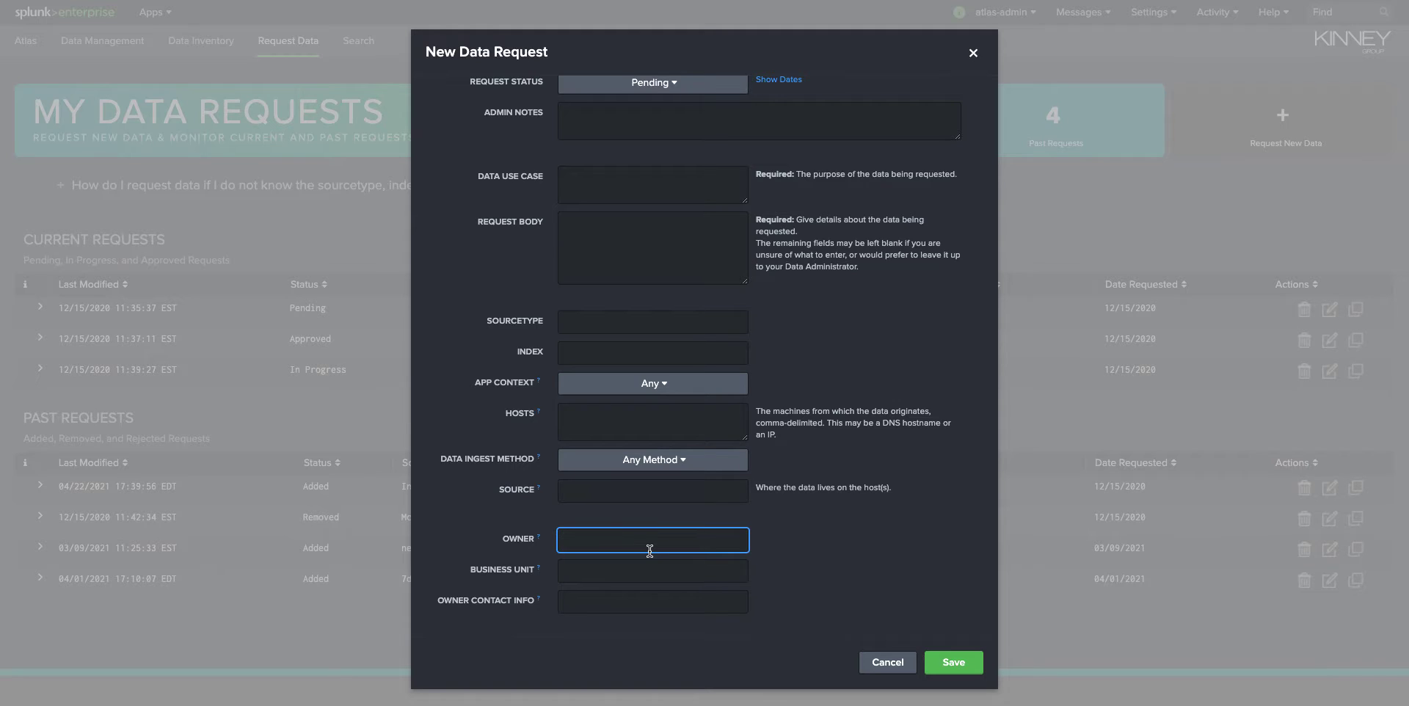
pyautogui.click(892, 665)
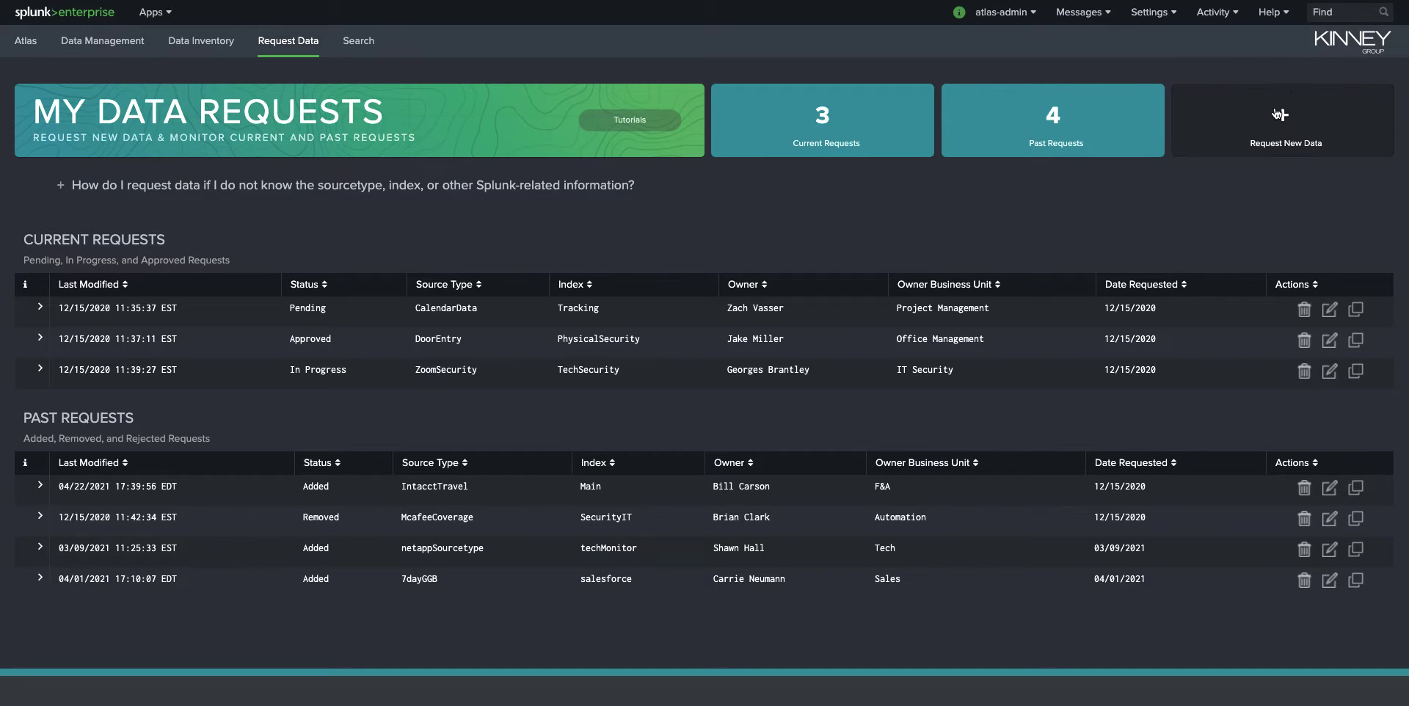
# - Expand the pending CalendarData request to view its details
pyautogui.click(40, 307)
pyautogui.scroll(-1, 89, 310)
pyautogui.scroll(-1, 90, 310)
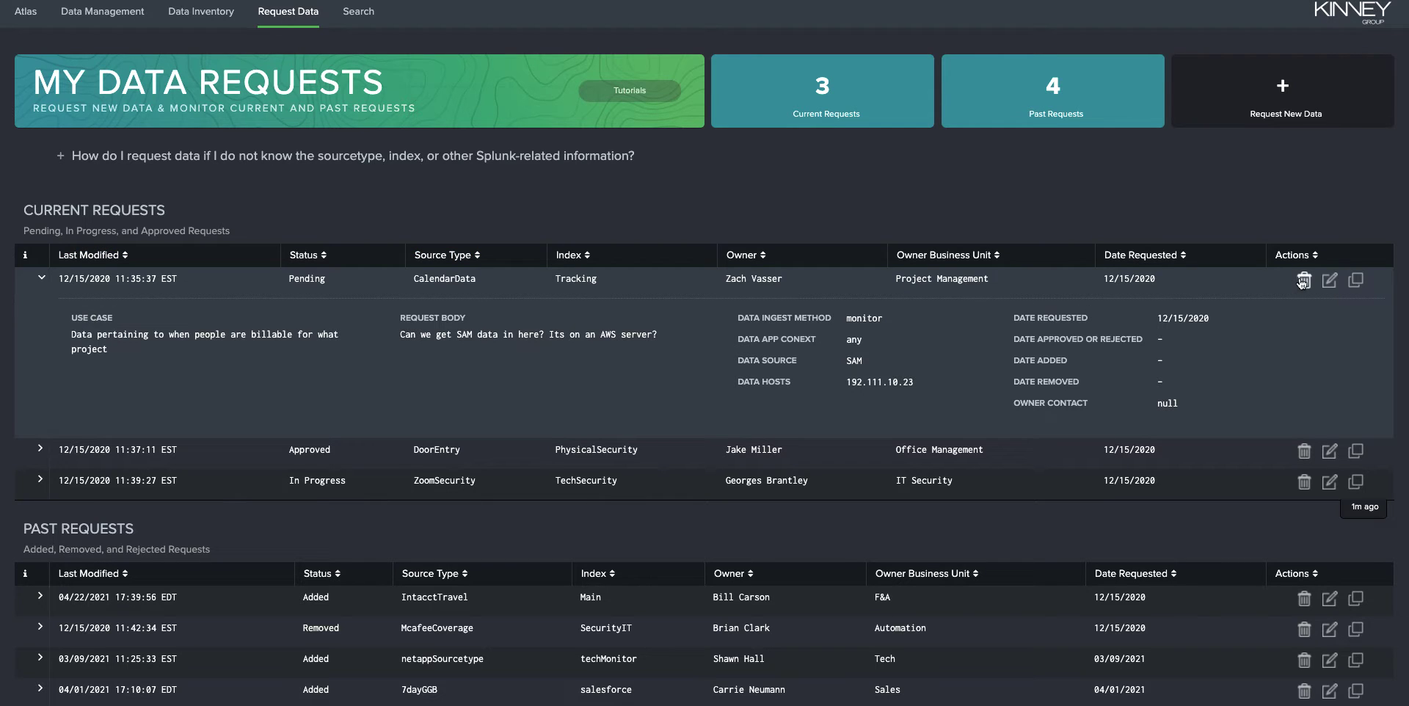
# - Open the CalendarData request for editing, review its status options, and close the dialog without saving
pyautogui.click(1330, 280)
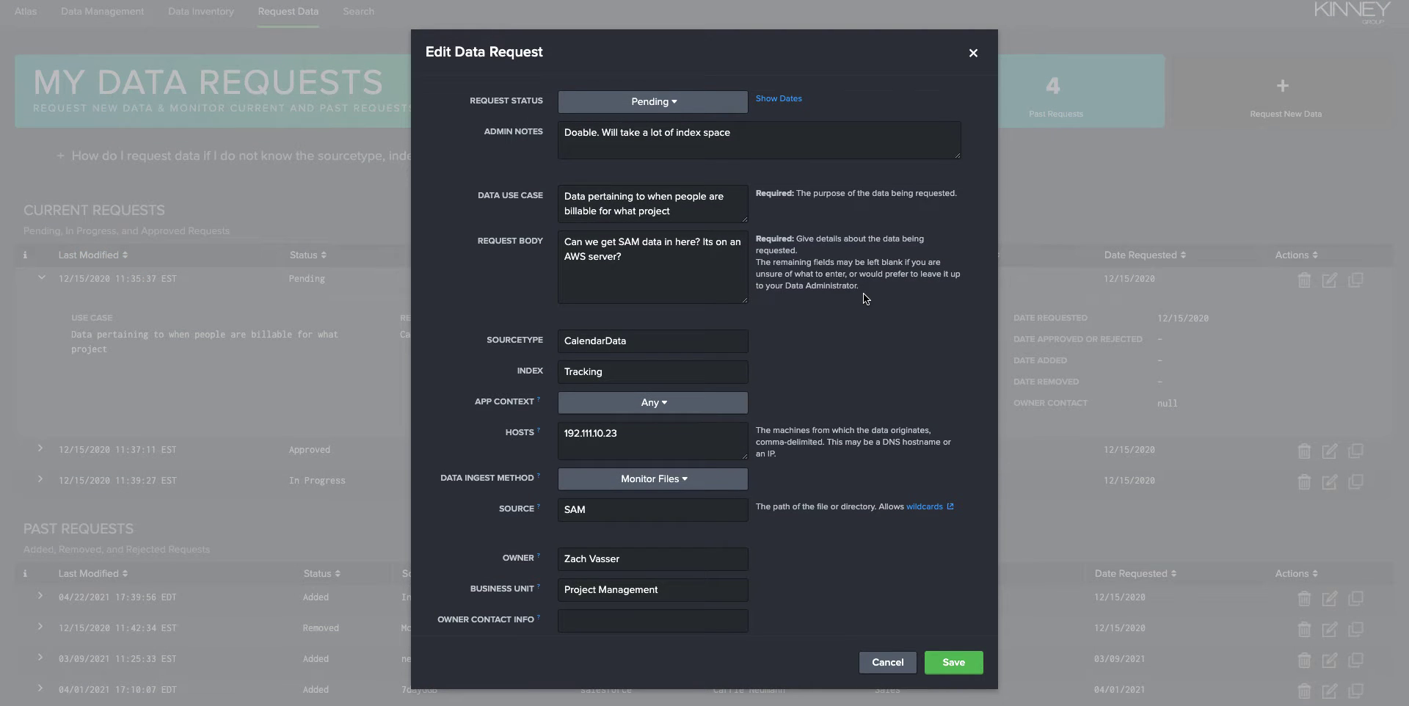
pyautogui.click(692, 106)
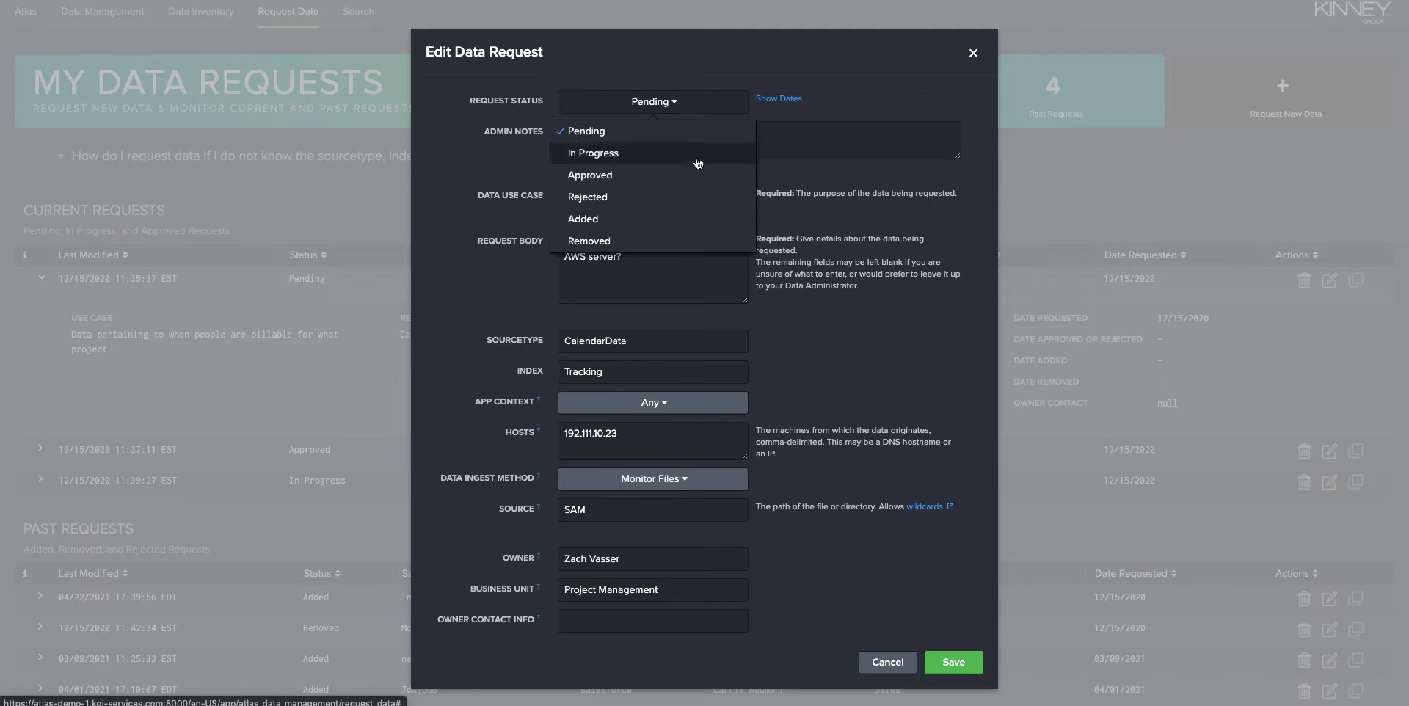
pyautogui.click(927, 95)
pyautogui.click(974, 53)
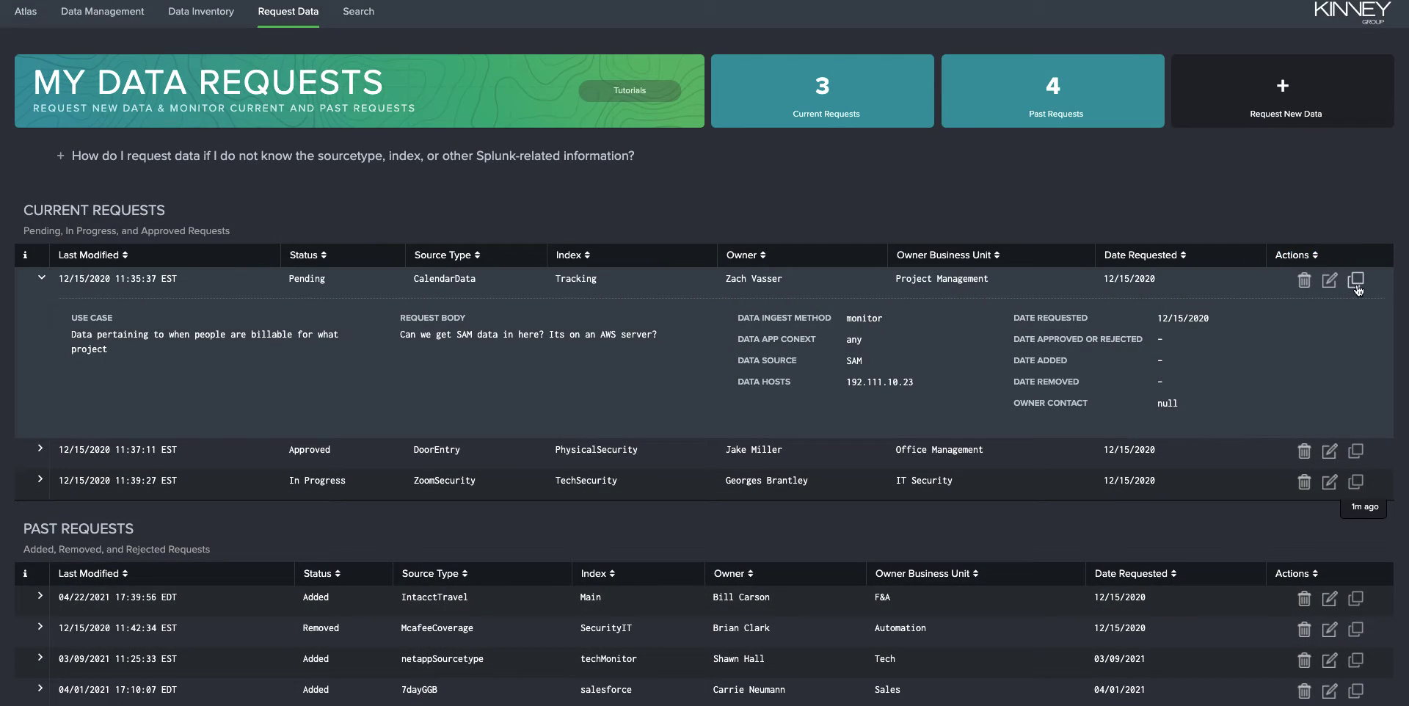
# - Open a copy of the CalendarData request as a new request and close it without saving
pyautogui.click(1356, 283)
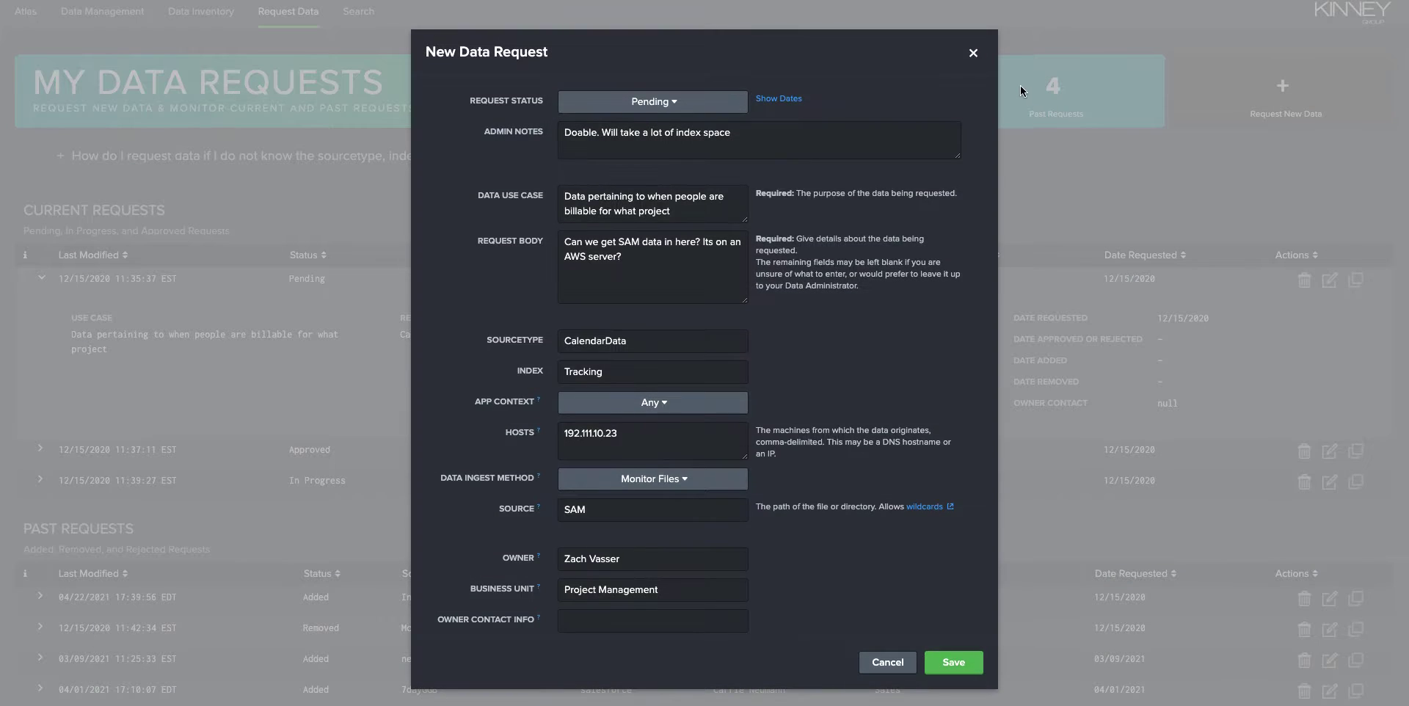
pyautogui.click(975, 54)
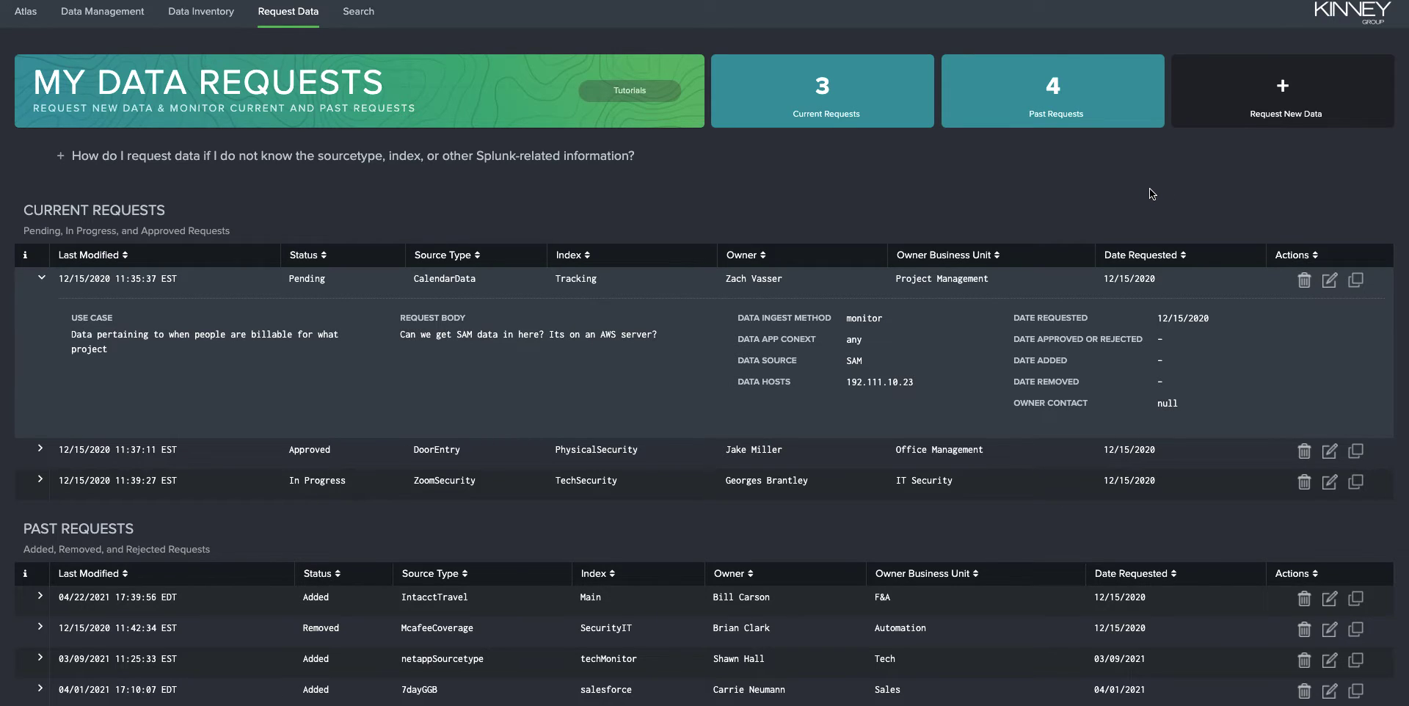
# - Collapse the CalendarData request details and switch to the Data Inventory page
pyautogui.click(41, 281)
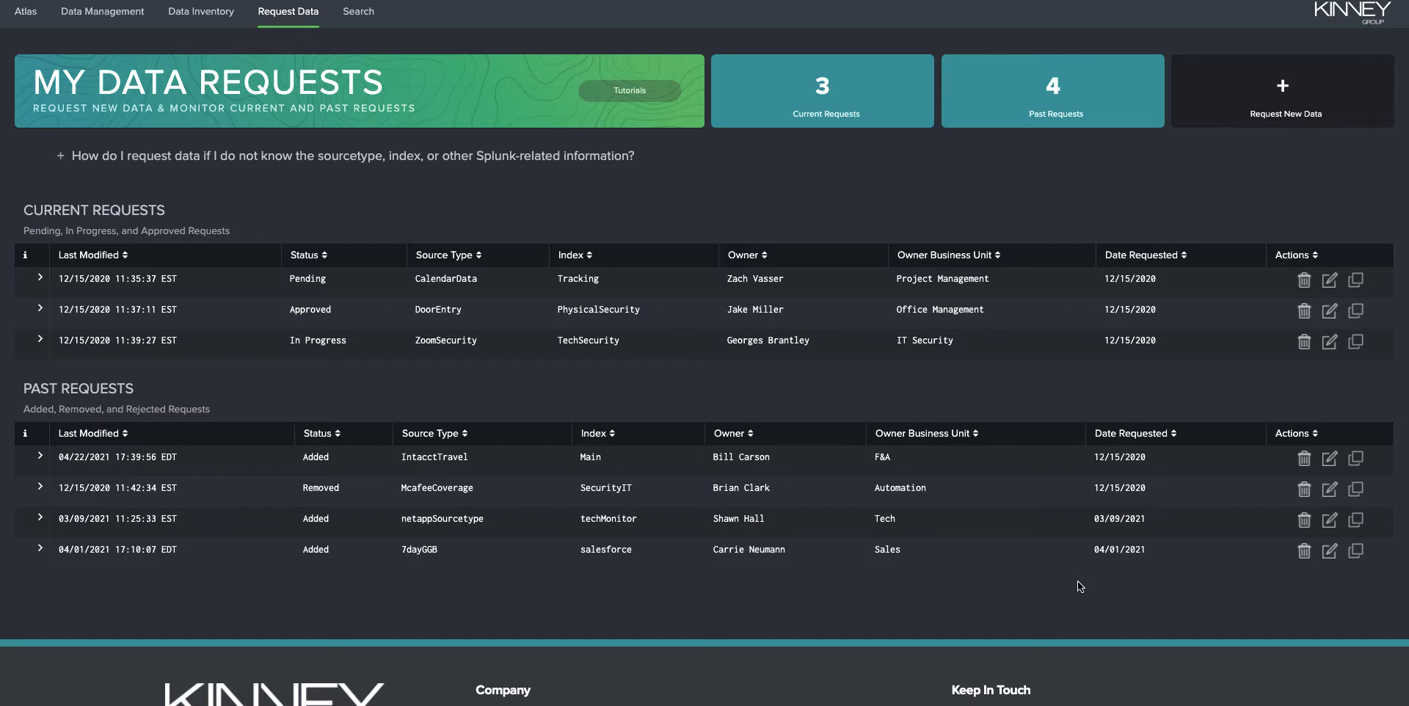
pyautogui.scroll(1, 1079, 585)
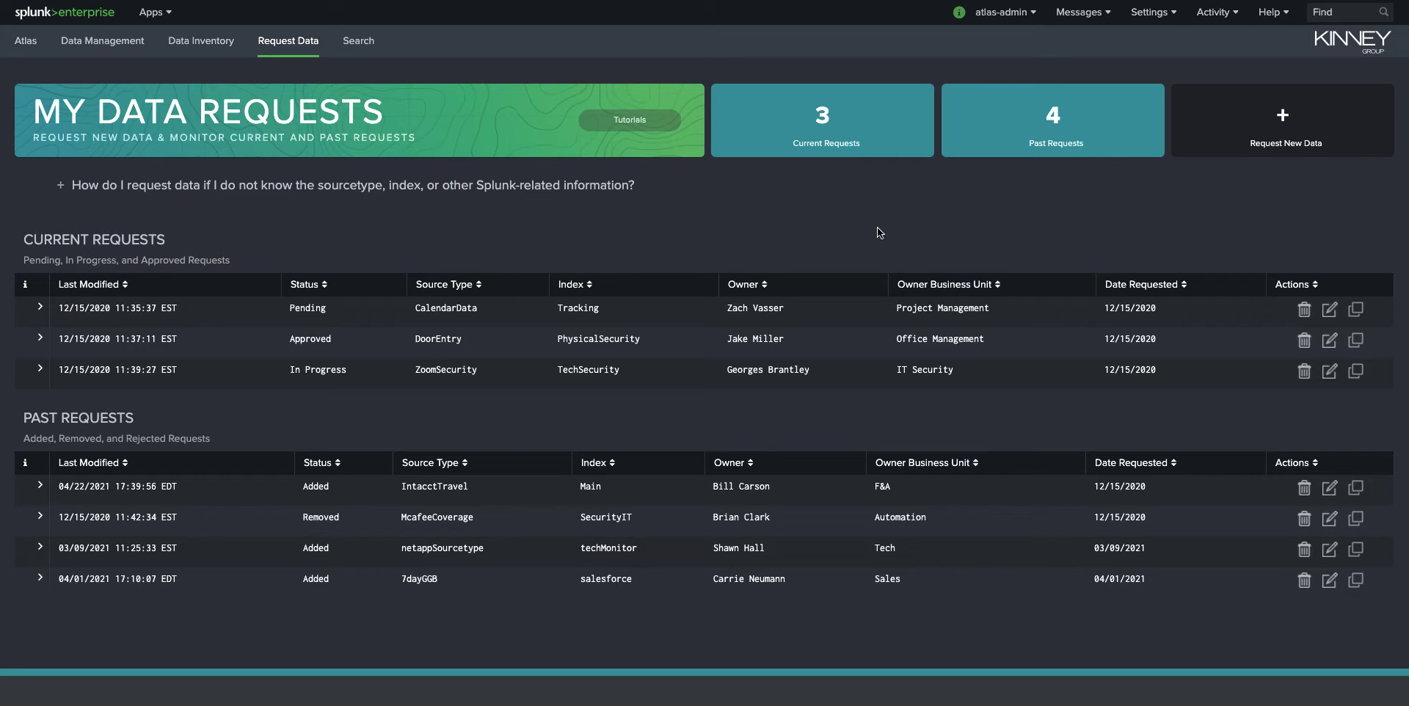
pyautogui.click(201, 40)
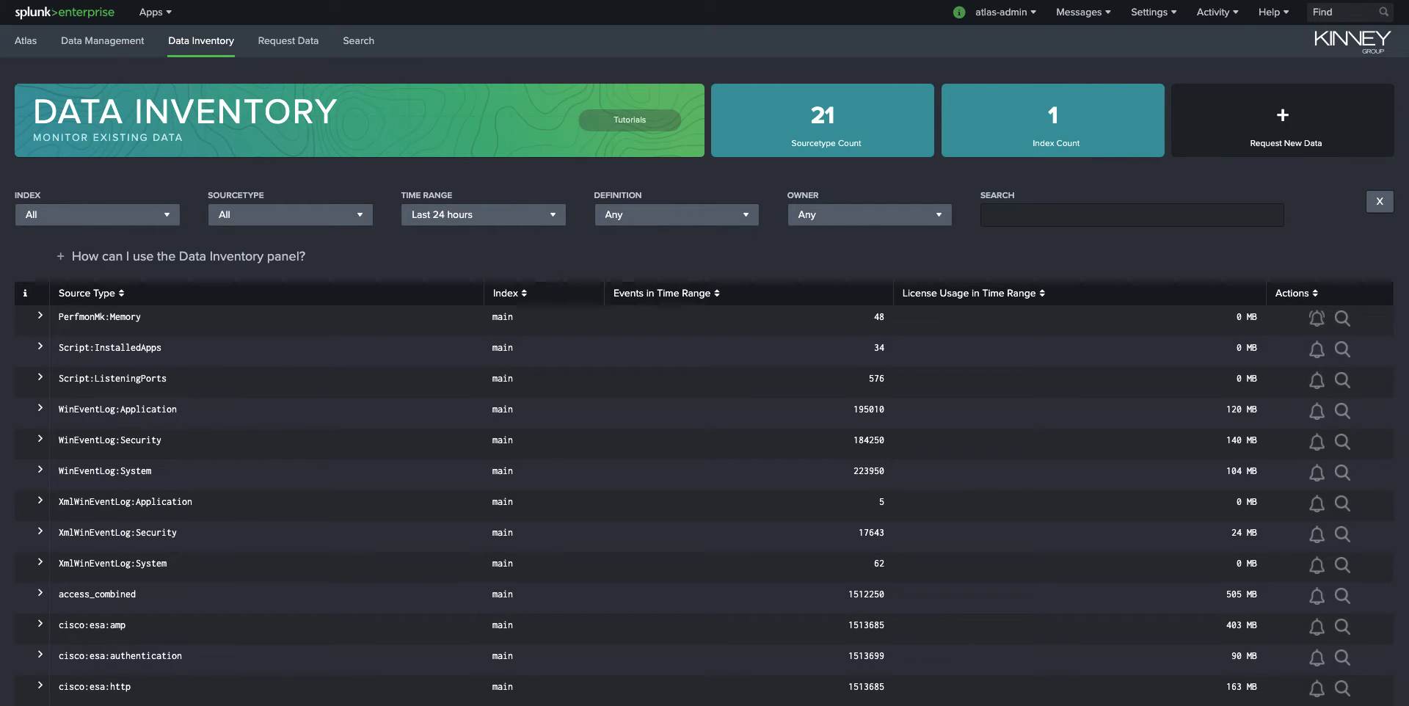
# - Read the Data Inventory help text and sort source types by License Usage in Time Range, descending
pyautogui.click(1254, 257)
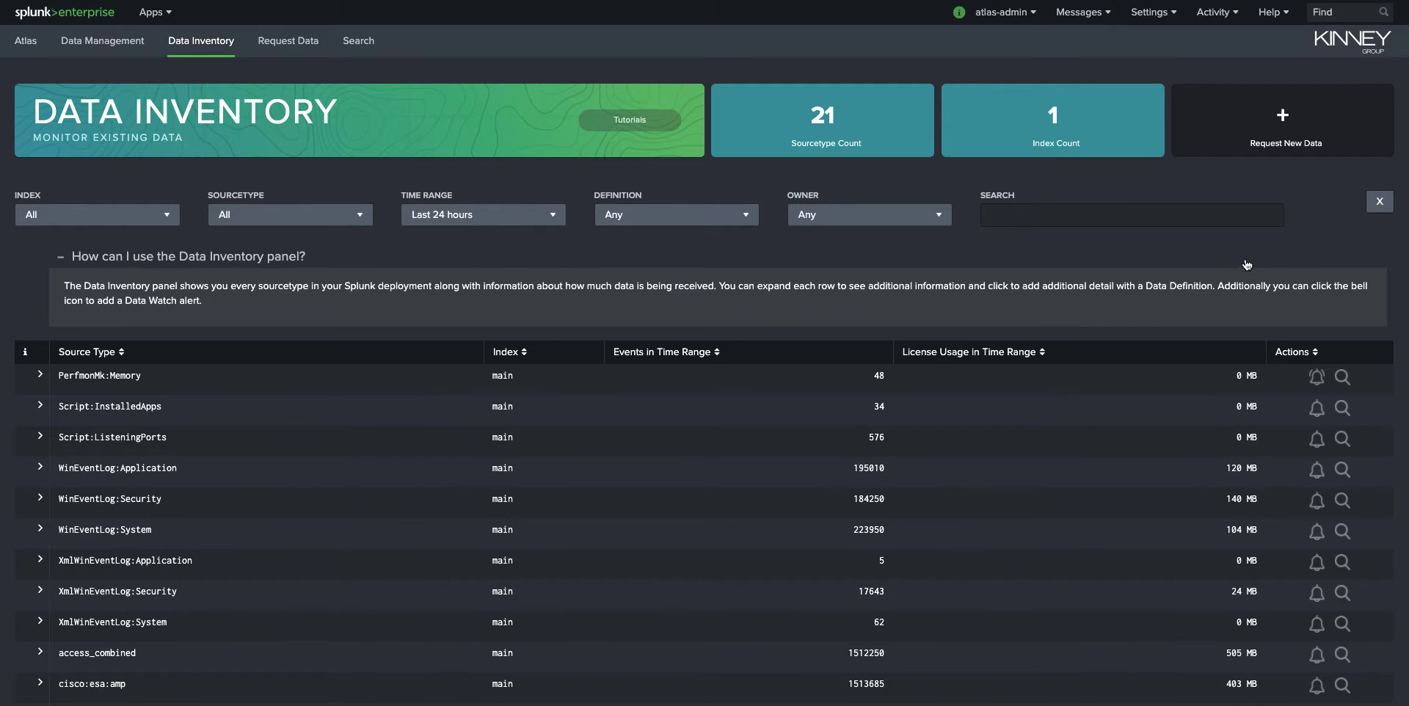
pyautogui.click(1233, 266)
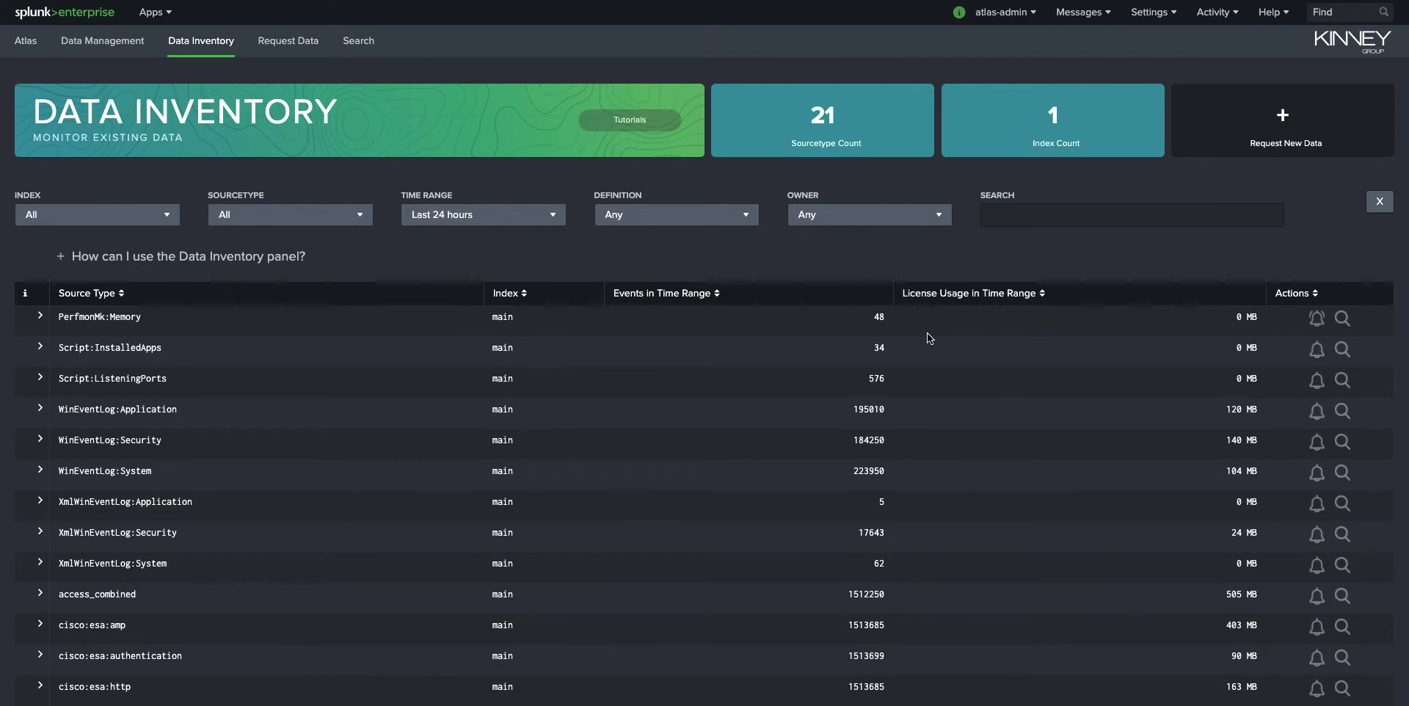
pyautogui.scroll(-1, 927, 333)
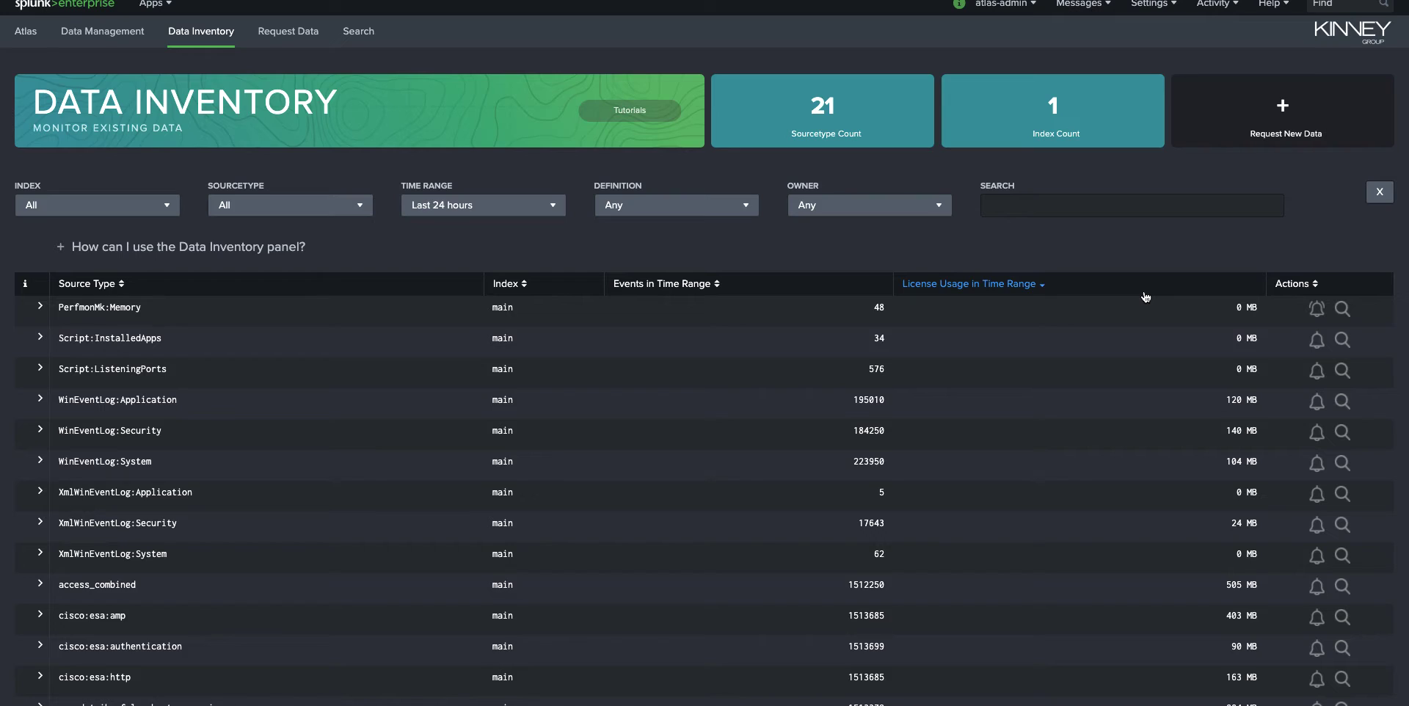
pyautogui.click(1161, 257)
pyautogui.click(1160, 257)
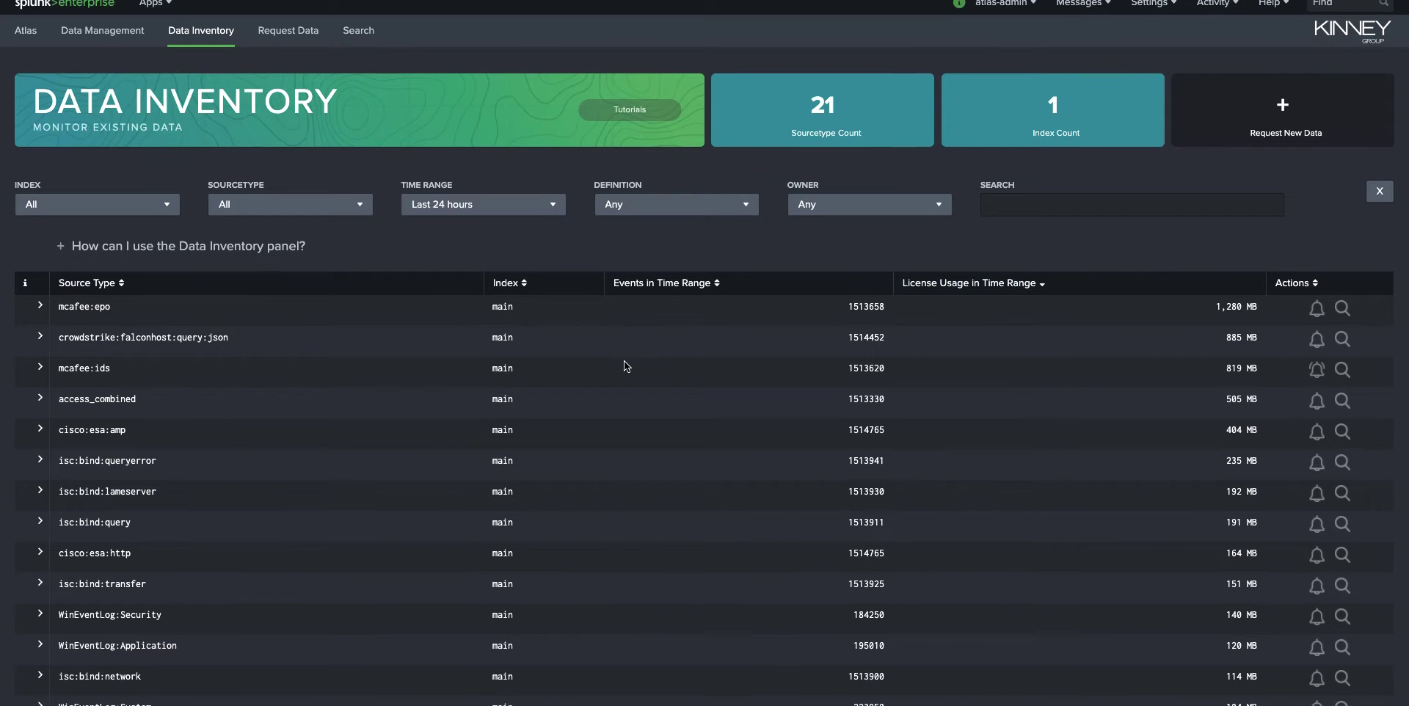
# - Expand the mcafee:epo source type and examine its data definition, events, index and source type information
pyautogui.scroll(-1, 624, 365)
pyautogui.scroll(-1, 110, 288)
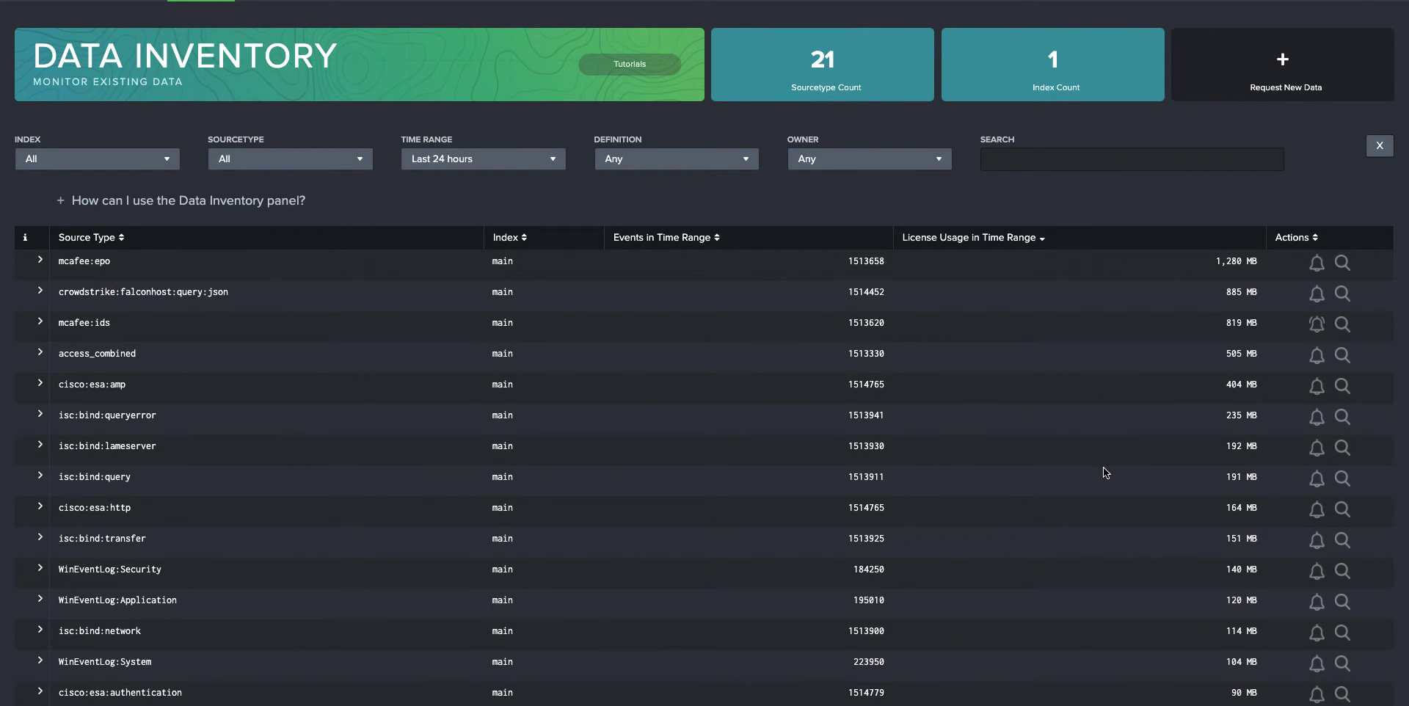
pyautogui.scroll(-1, 982, 446)
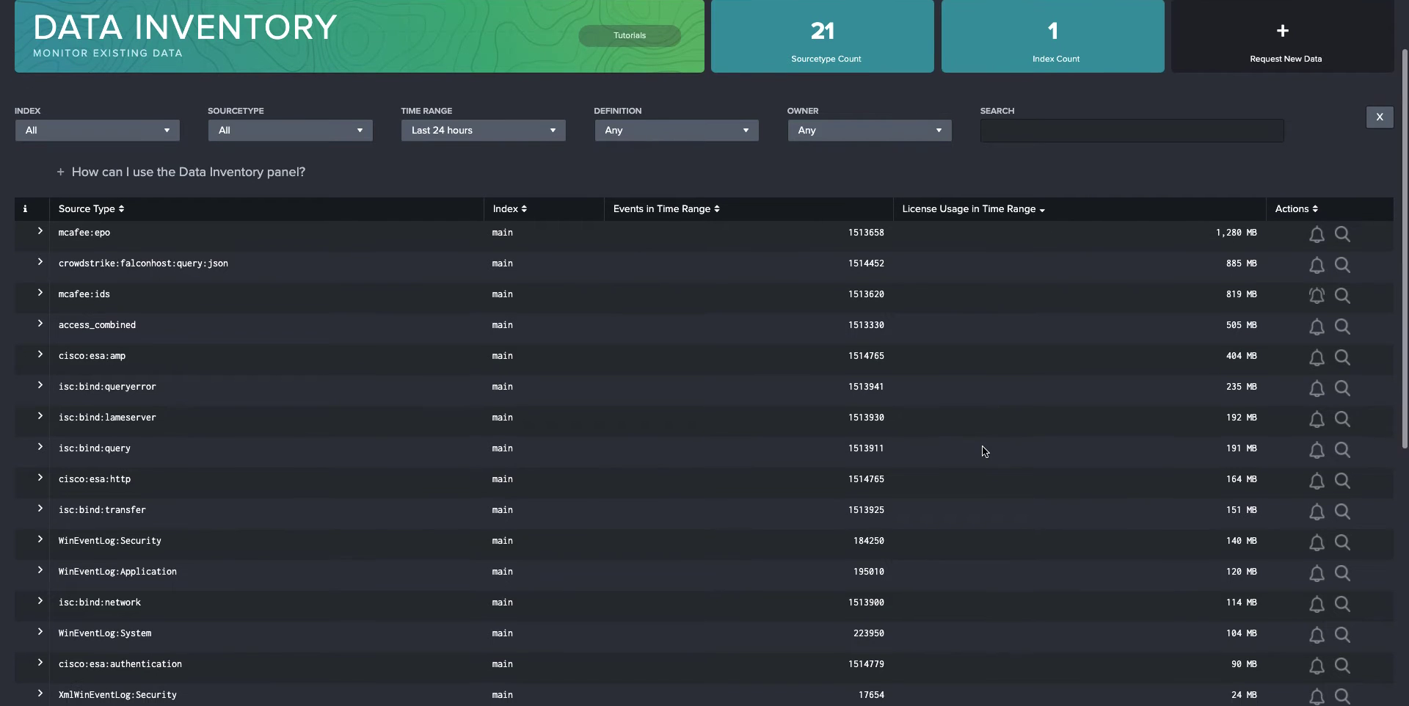
pyautogui.click(41, 233)
pyautogui.scroll(-1, 40, 237)
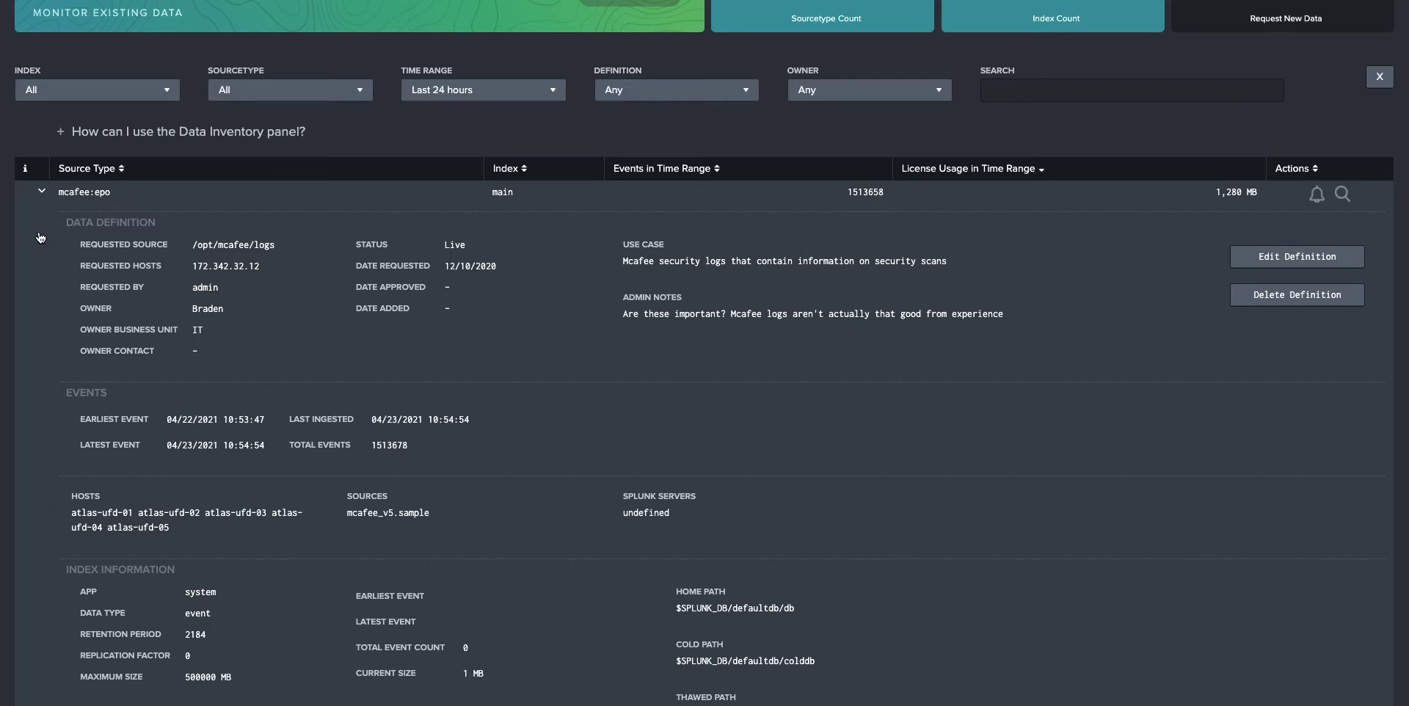
pyautogui.scroll(-3, 41, 237)
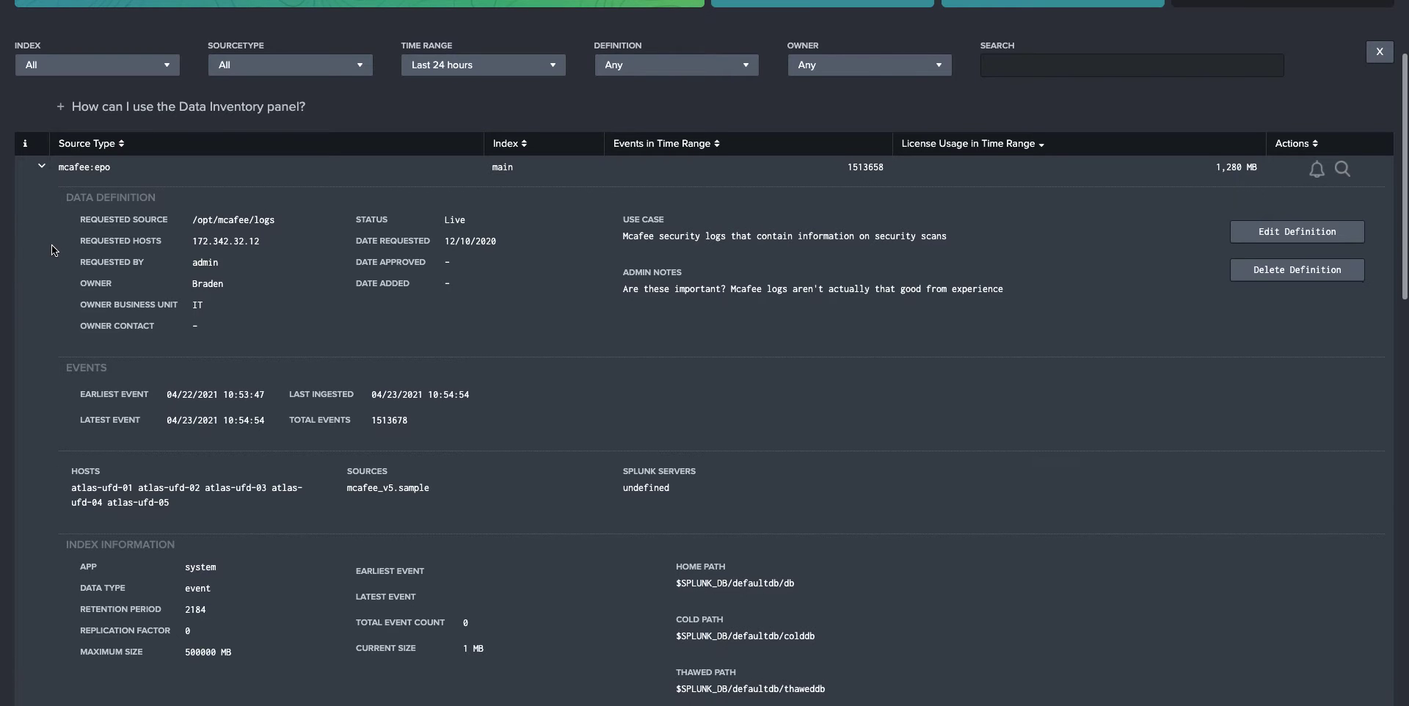
pyautogui.scroll(-3, 141, 315)
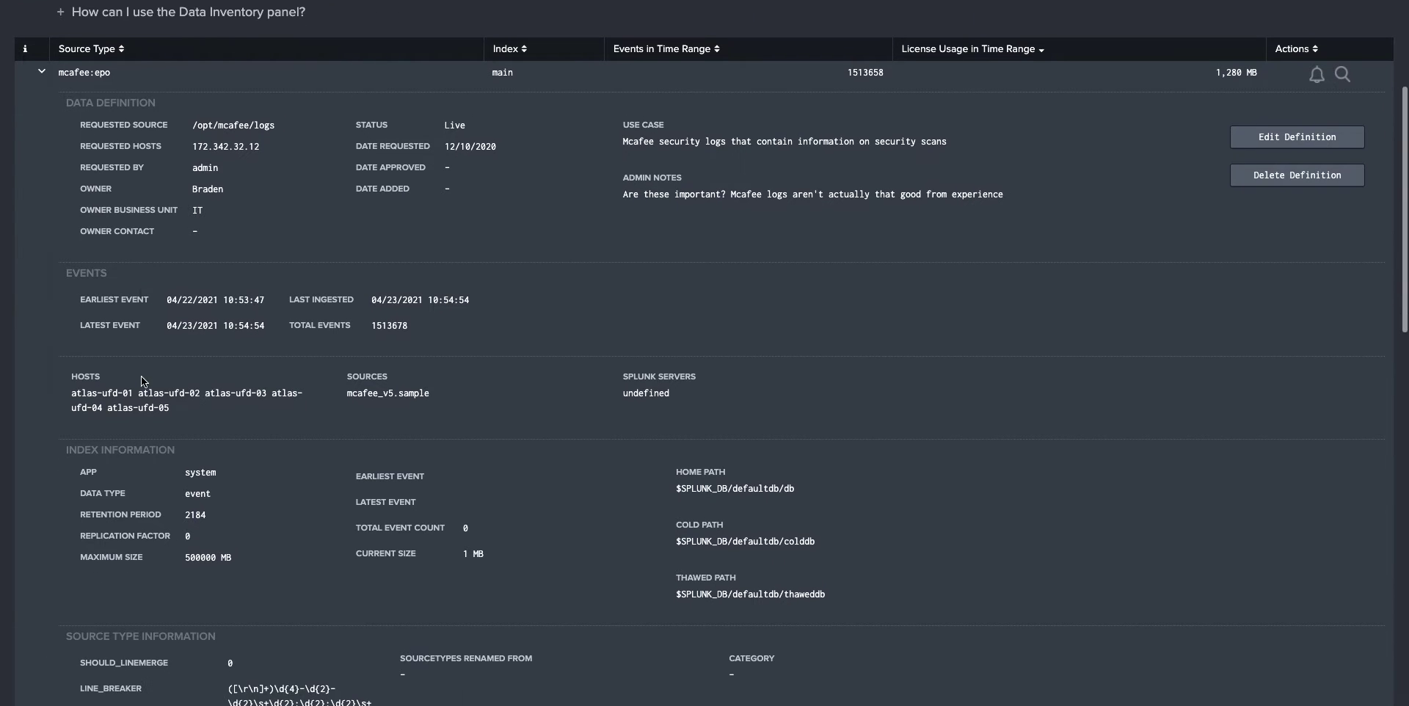
pyautogui.scroll(-2, 214, 487)
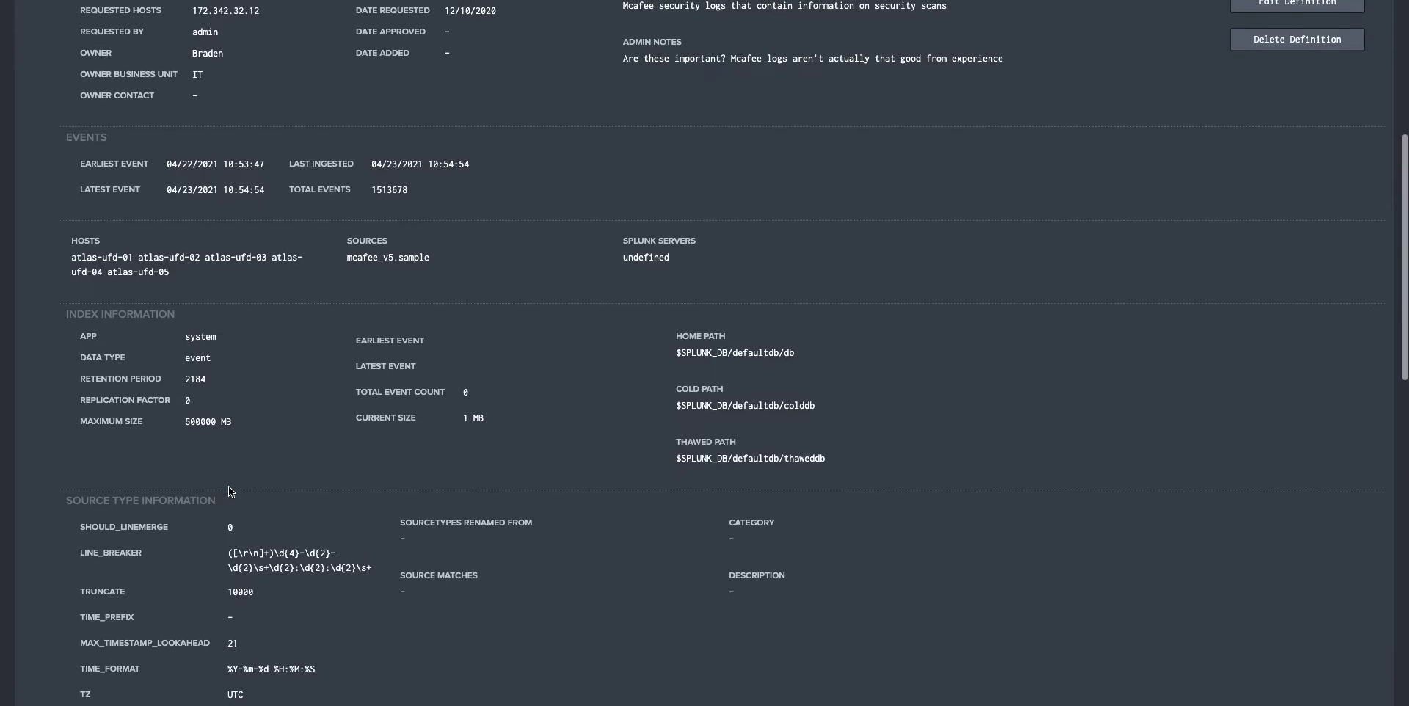
pyautogui.scroll(5, 230, 483)
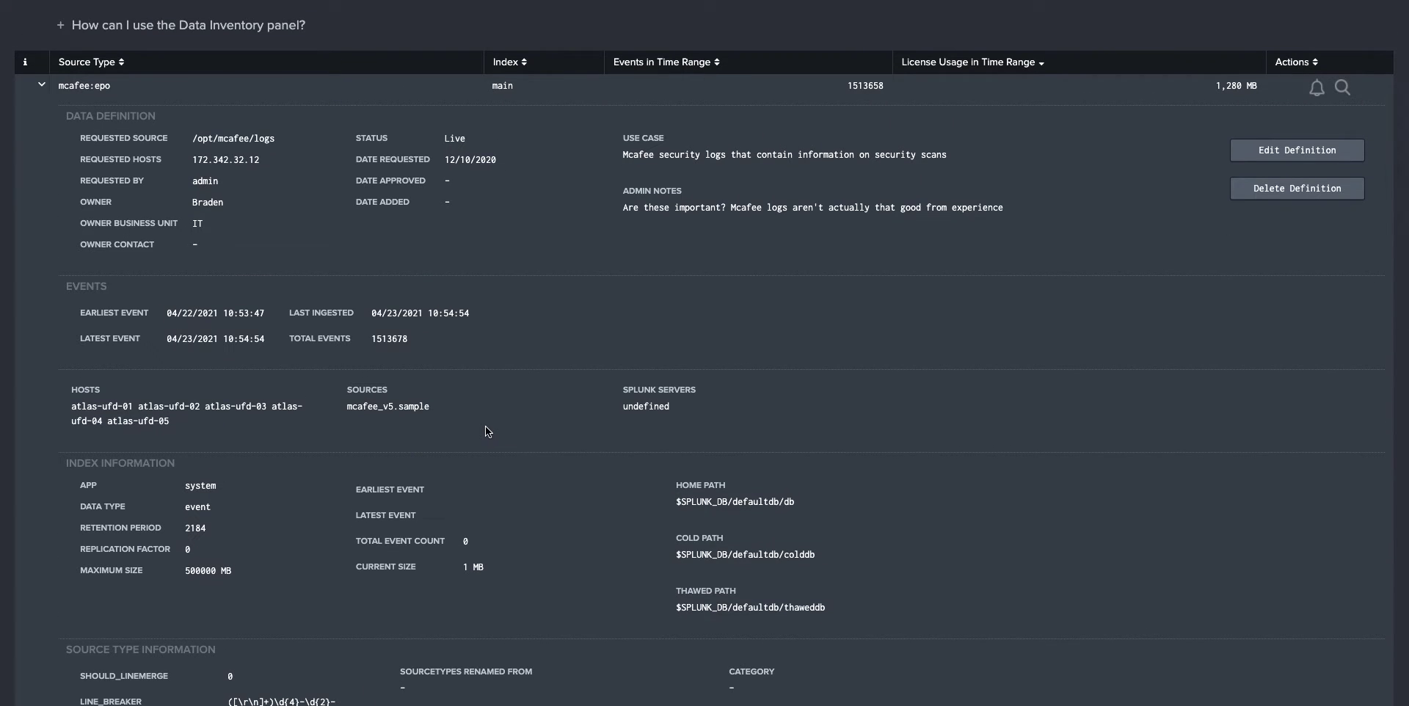
# - Open the mcafee:epo data definition editor and close it without changes
pyautogui.click(1290, 147)
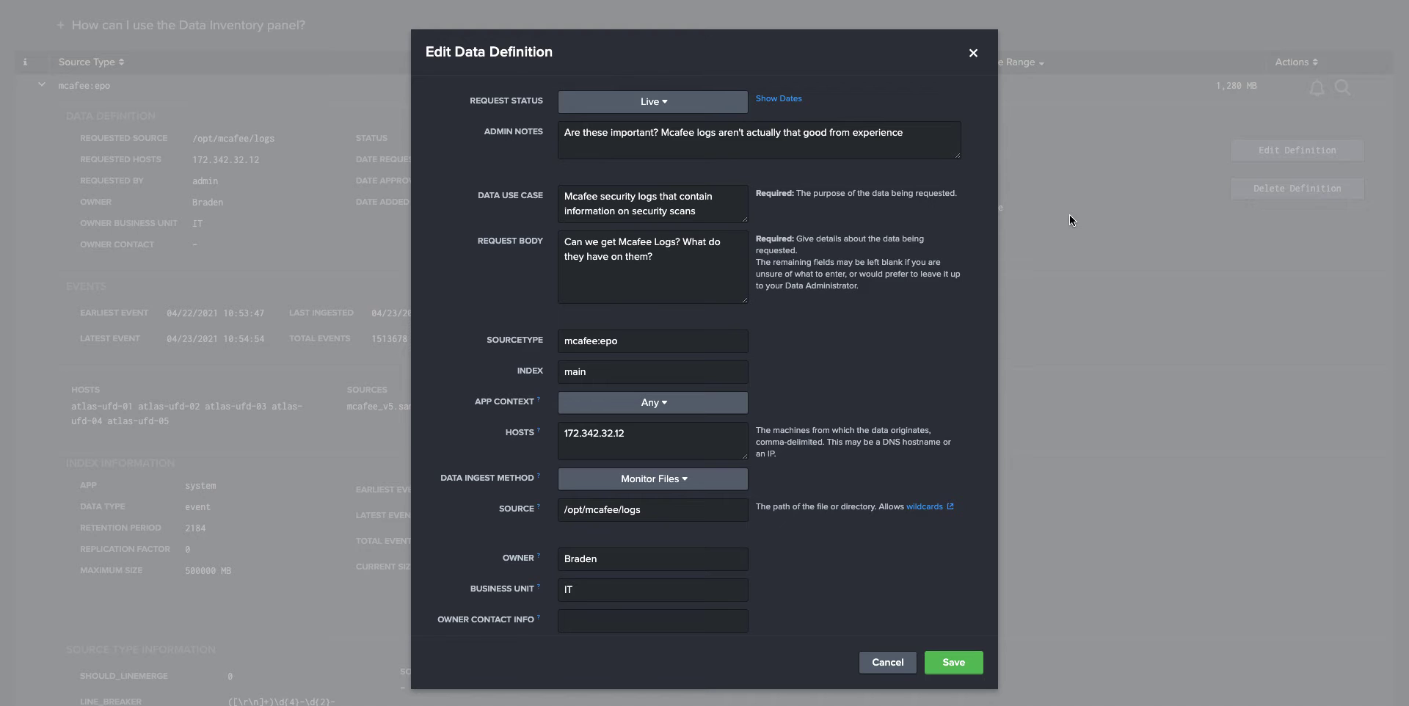
pyautogui.click(973, 53)
pyautogui.scroll(1, 1038, 147)
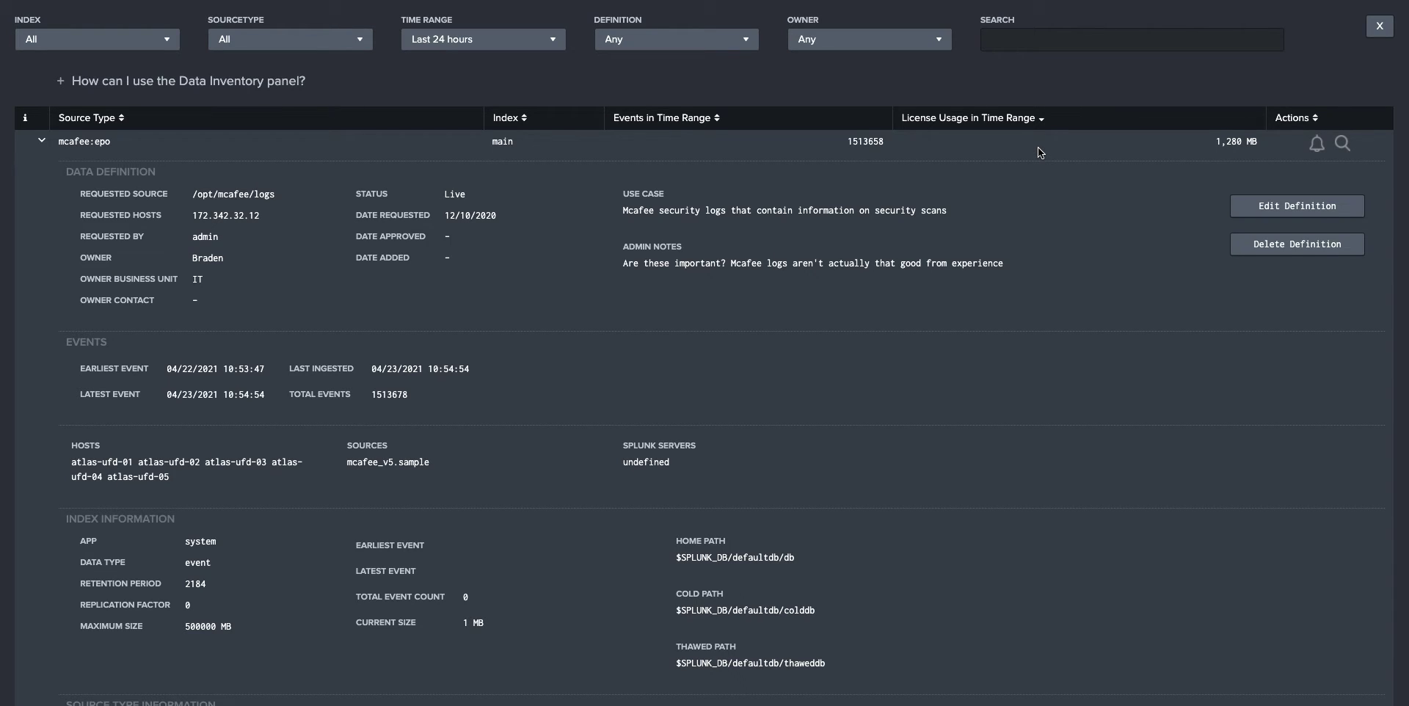
pyautogui.scroll(1, 39, 232)
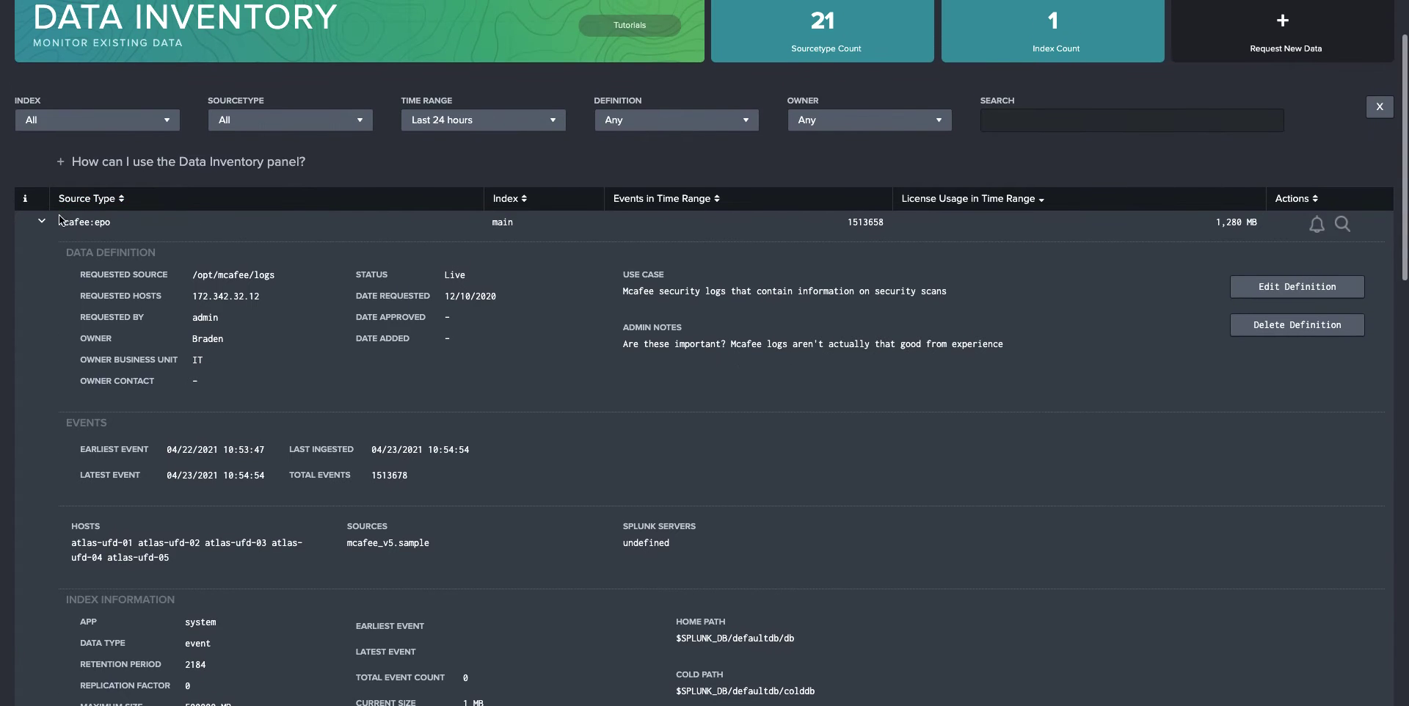
# - Collapse the mcafee:epo row and expand the Data Inventory help text
pyautogui.click(39, 232)
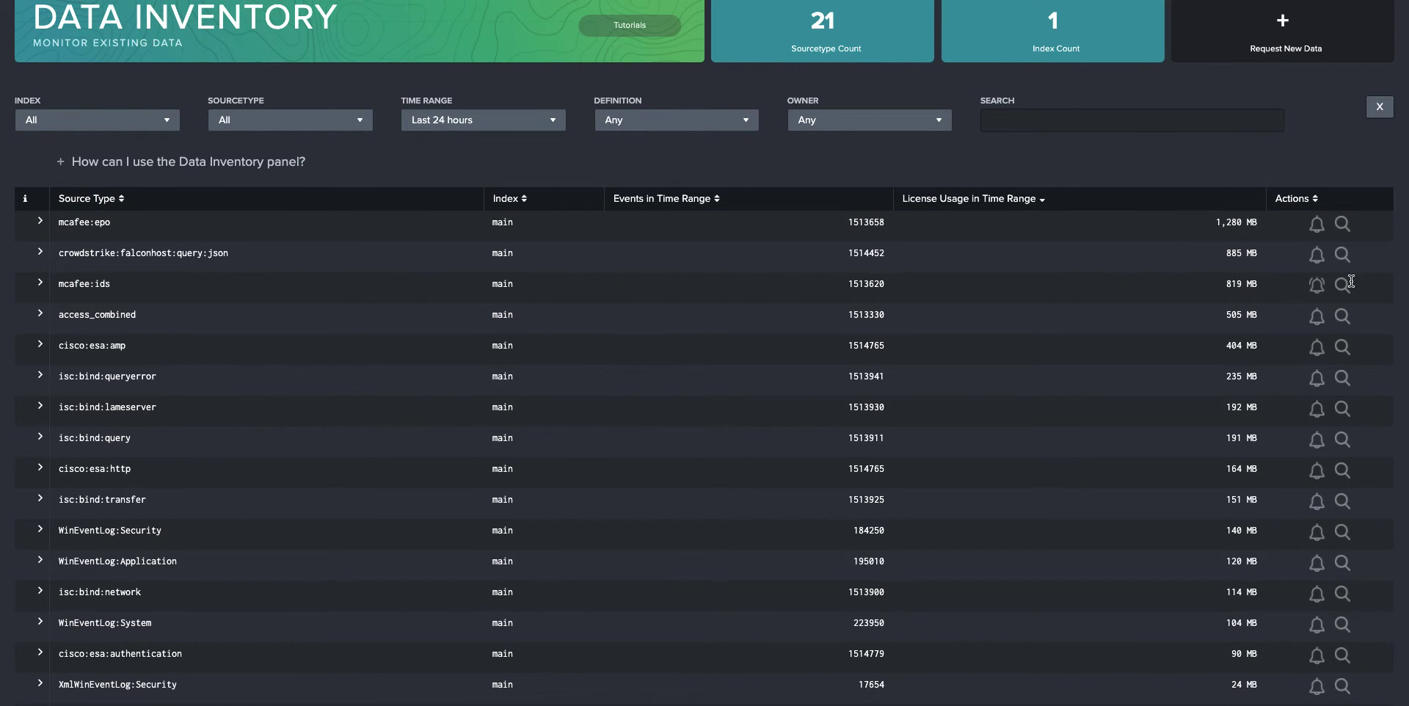
pyautogui.click(1303, 171)
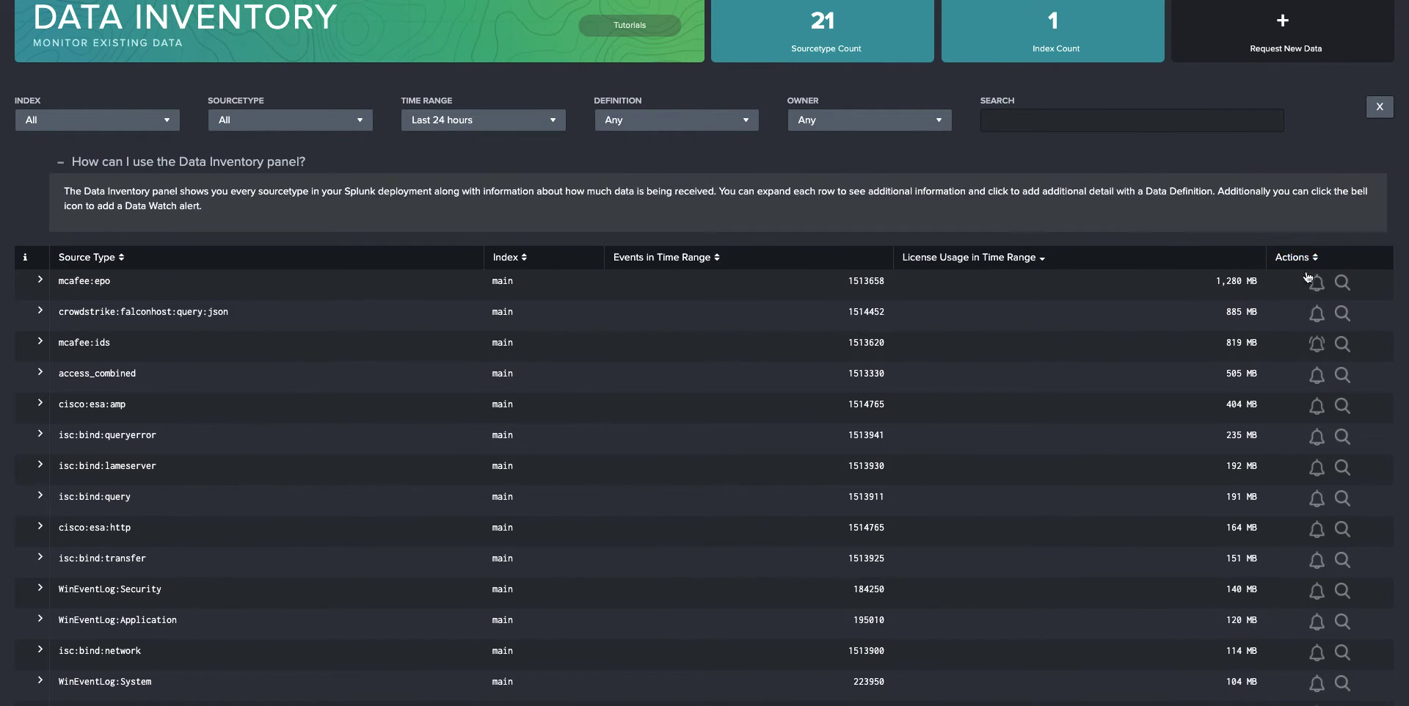
# - Collapse the Data Inventory help text and scroll through the source type list
pyautogui.click(1305, 170)
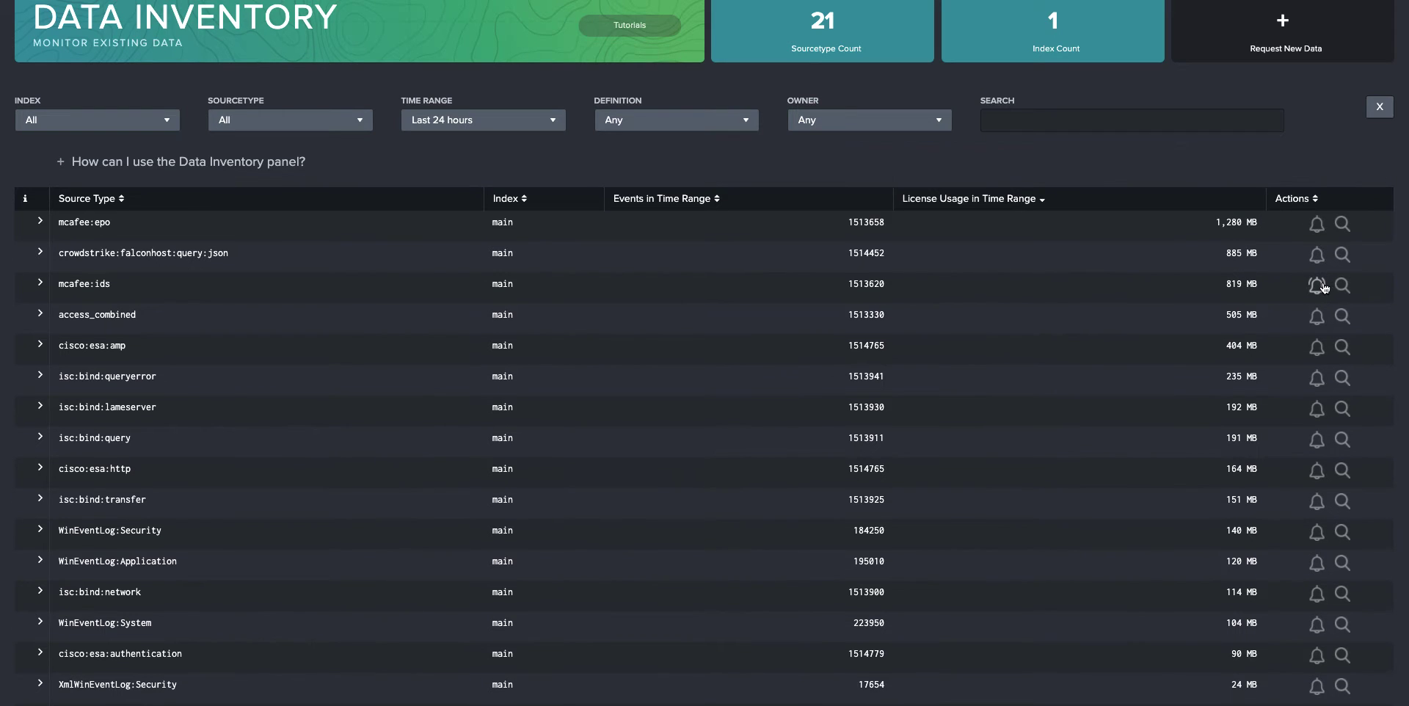
pyautogui.scroll(-1, 1309, 257)
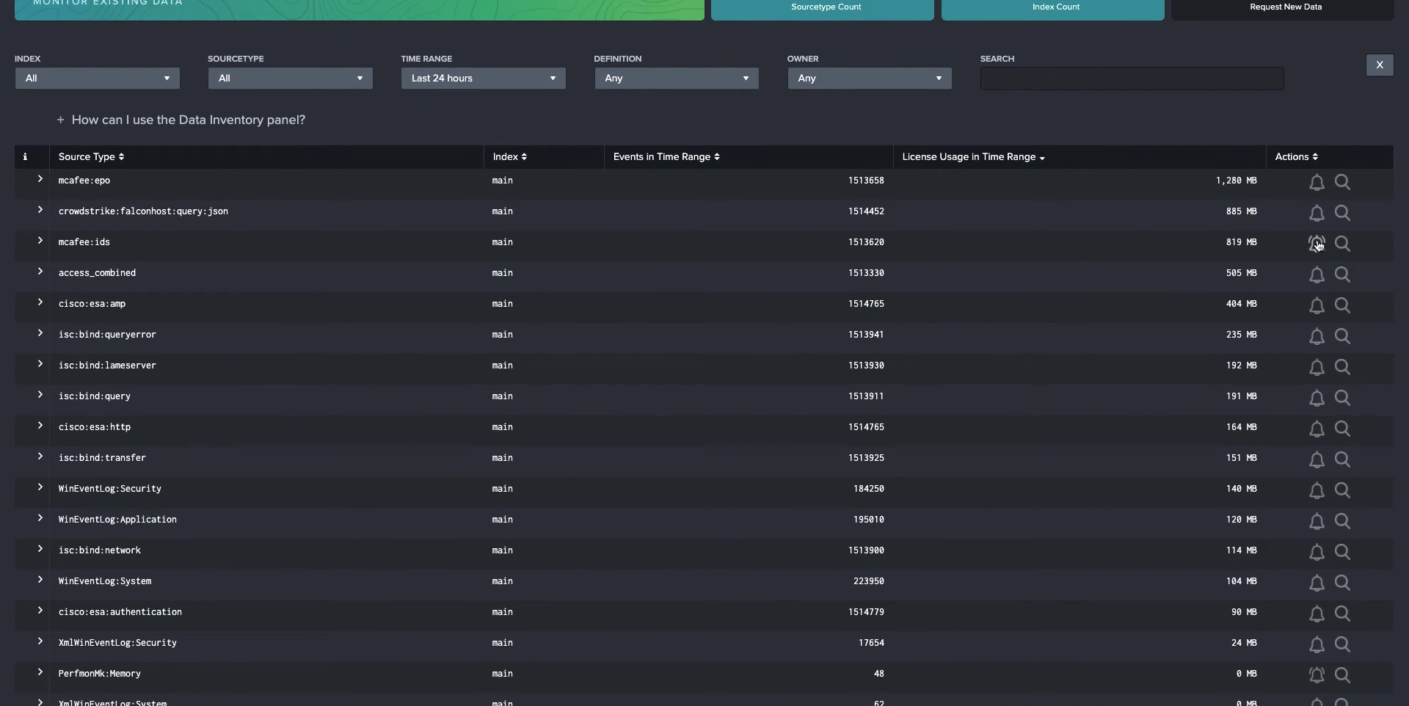
pyautogui.scroll(-1, 1319, 290)
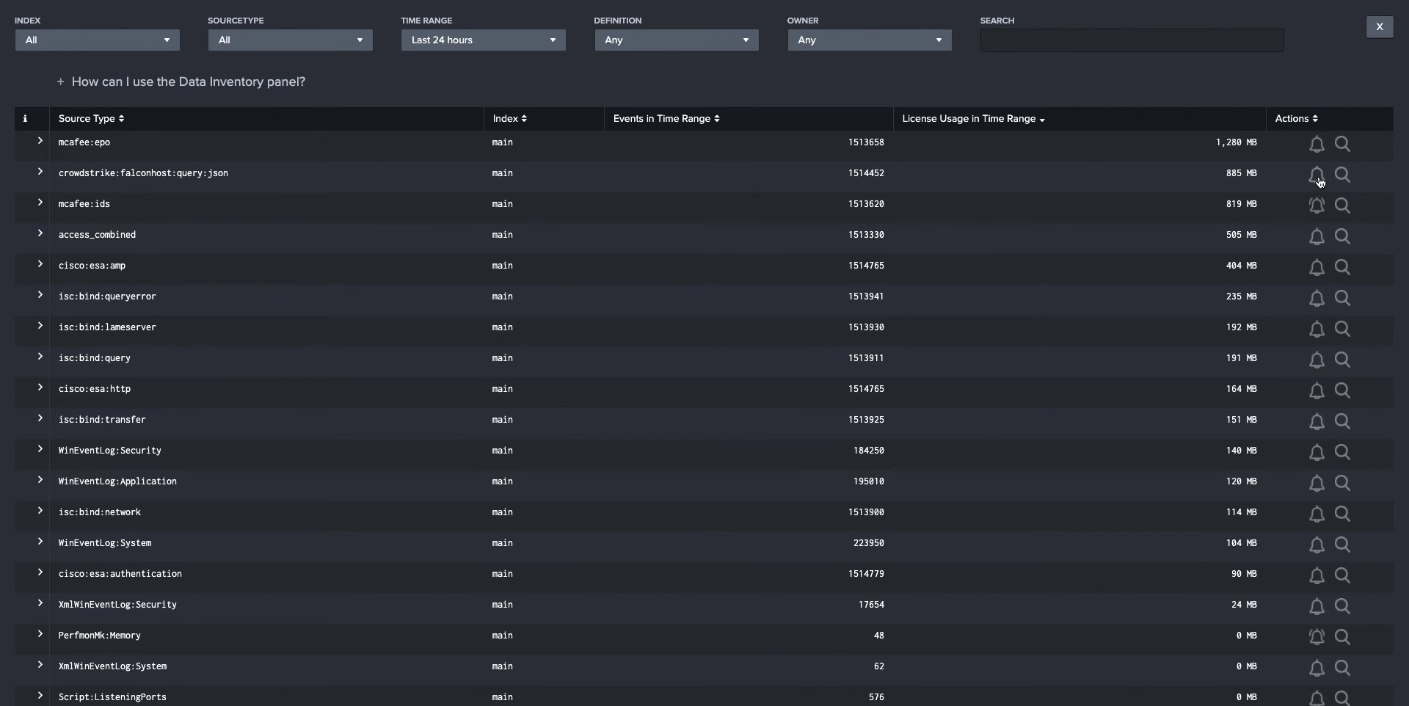
pyautogui.scroll(-1, 1320, 181)
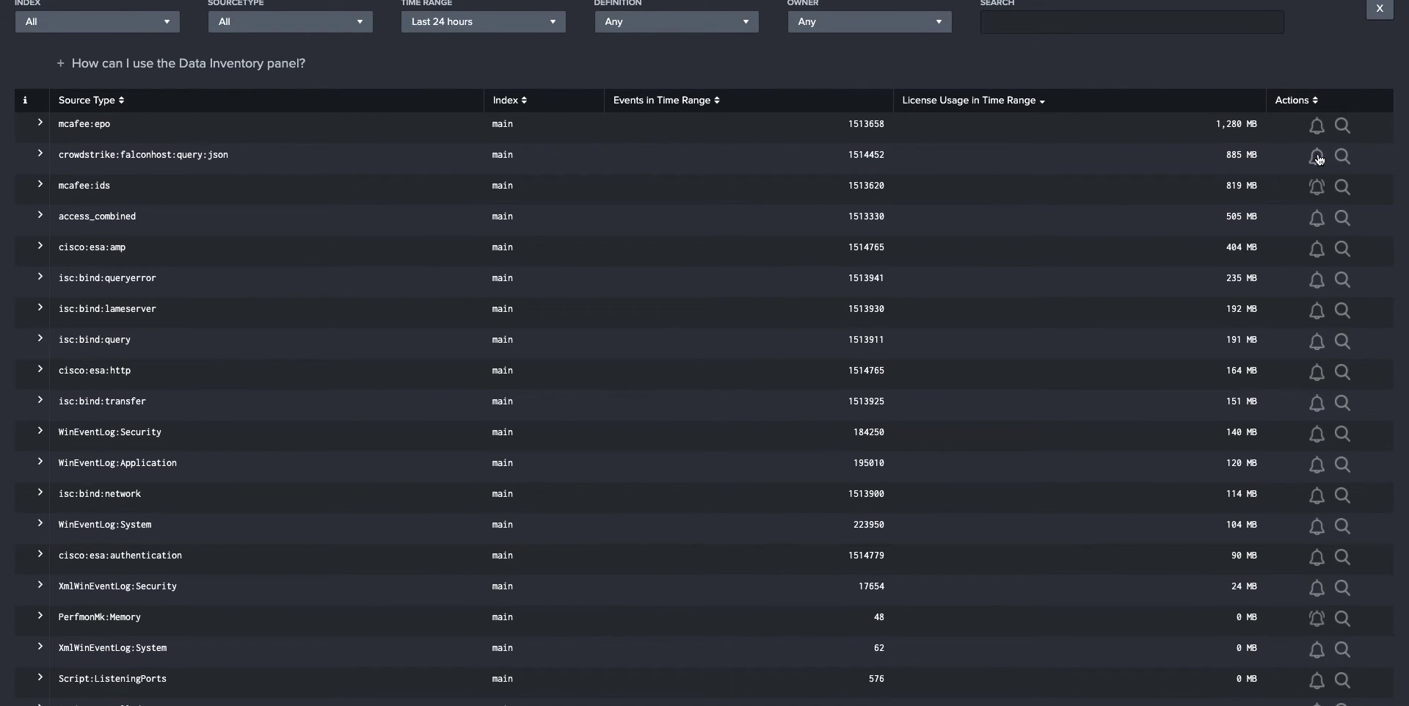
# - Open a Data Watch for crowdstrike:falconhost:query:json, enable watching, turn off the host-drop condition and set the event-drop threshold to 90%
pyautogui.click(1318, 156)
pyautogui.click(622, 114)
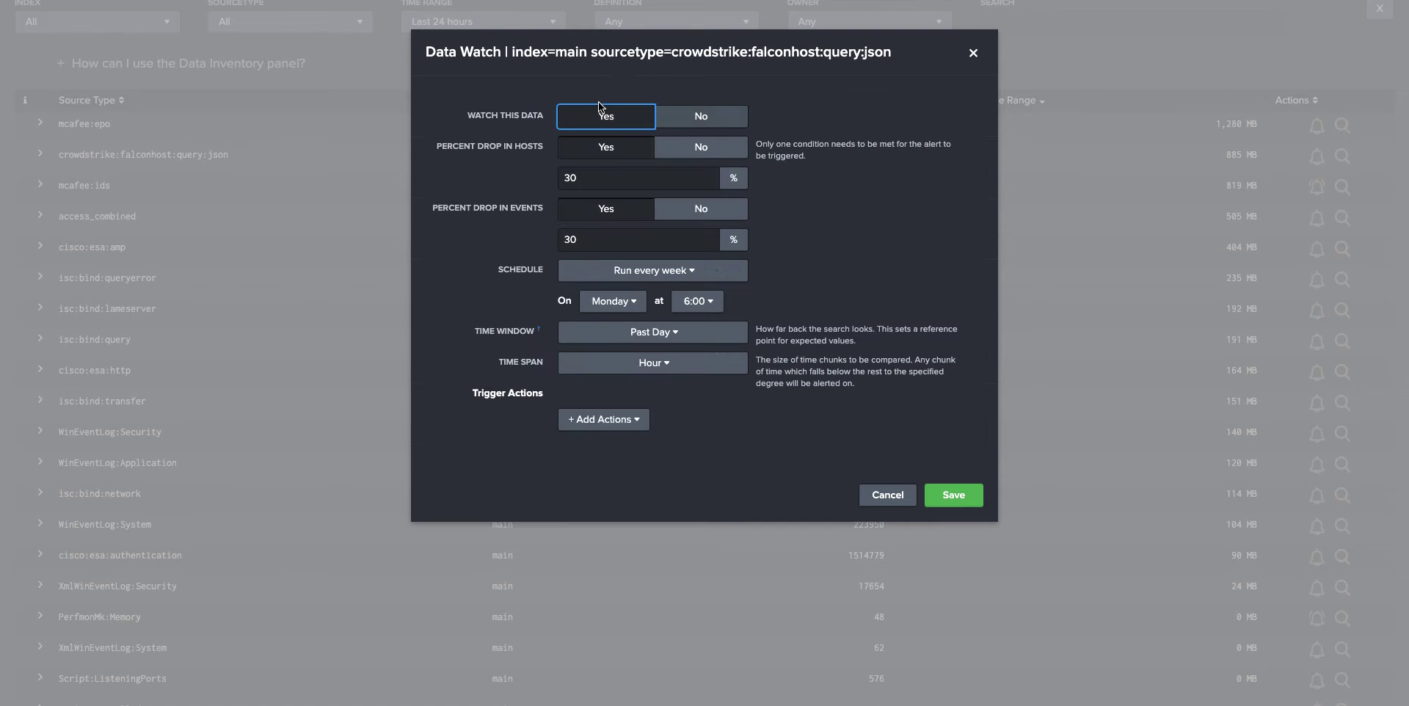
pyautogui.click(689, 151)
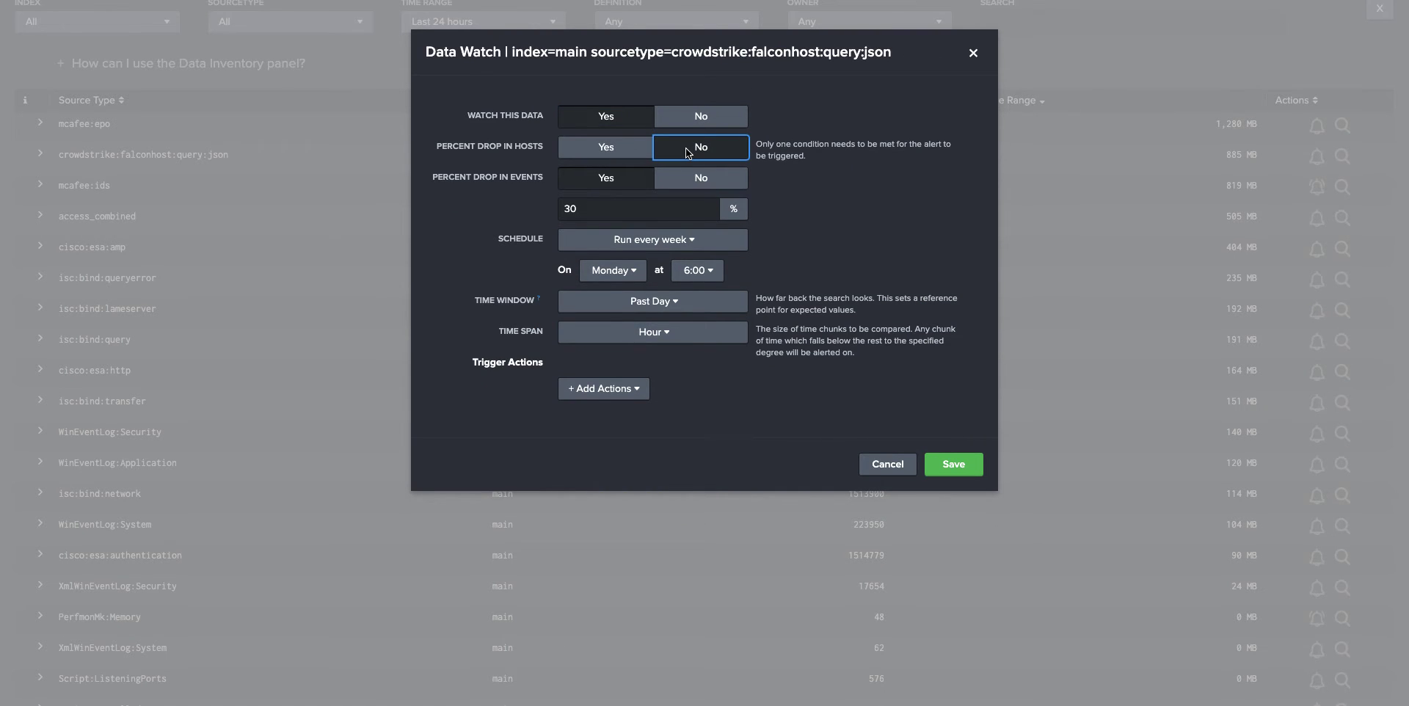
pyautogui.doubleClick(591, 207)
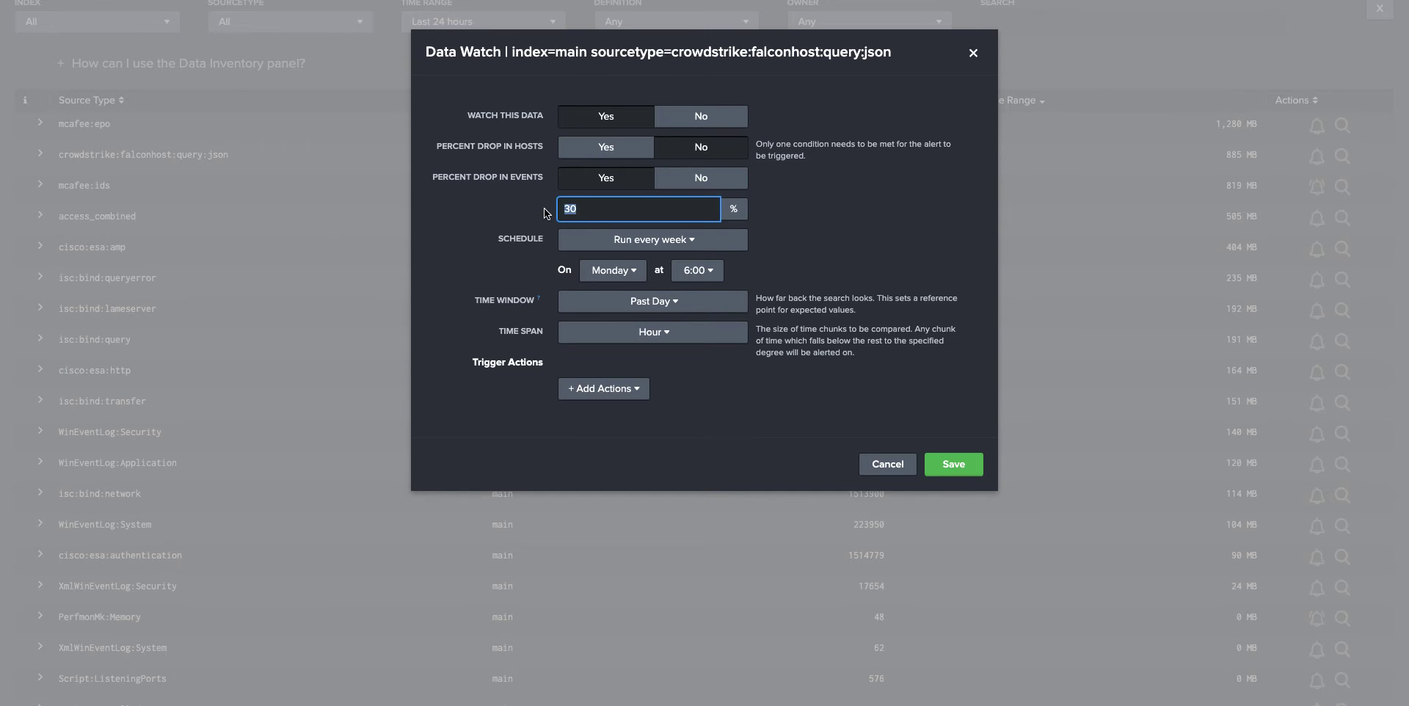
pyautogui.write('90')
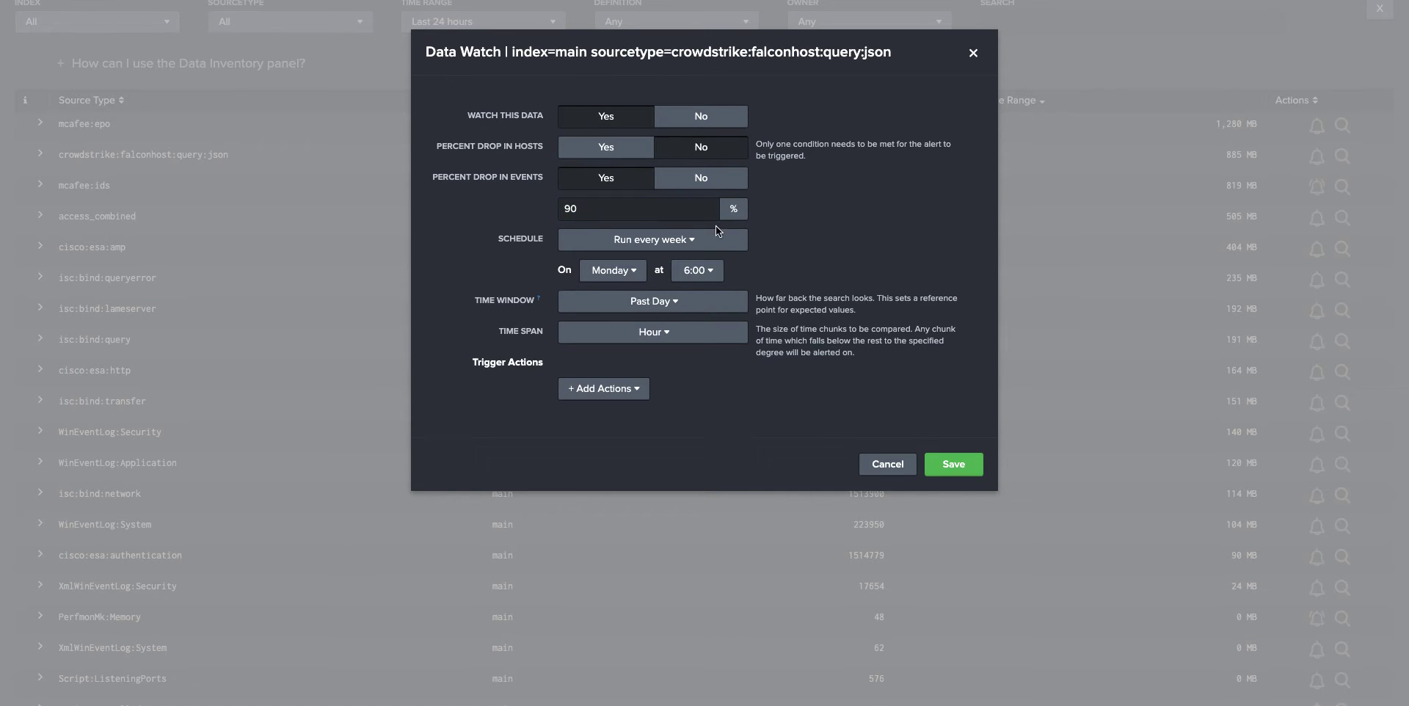
# - Change the Data Watch schedule to Run every day, briefly trying the cron schedule option first
pyautogui.click(715, 240)
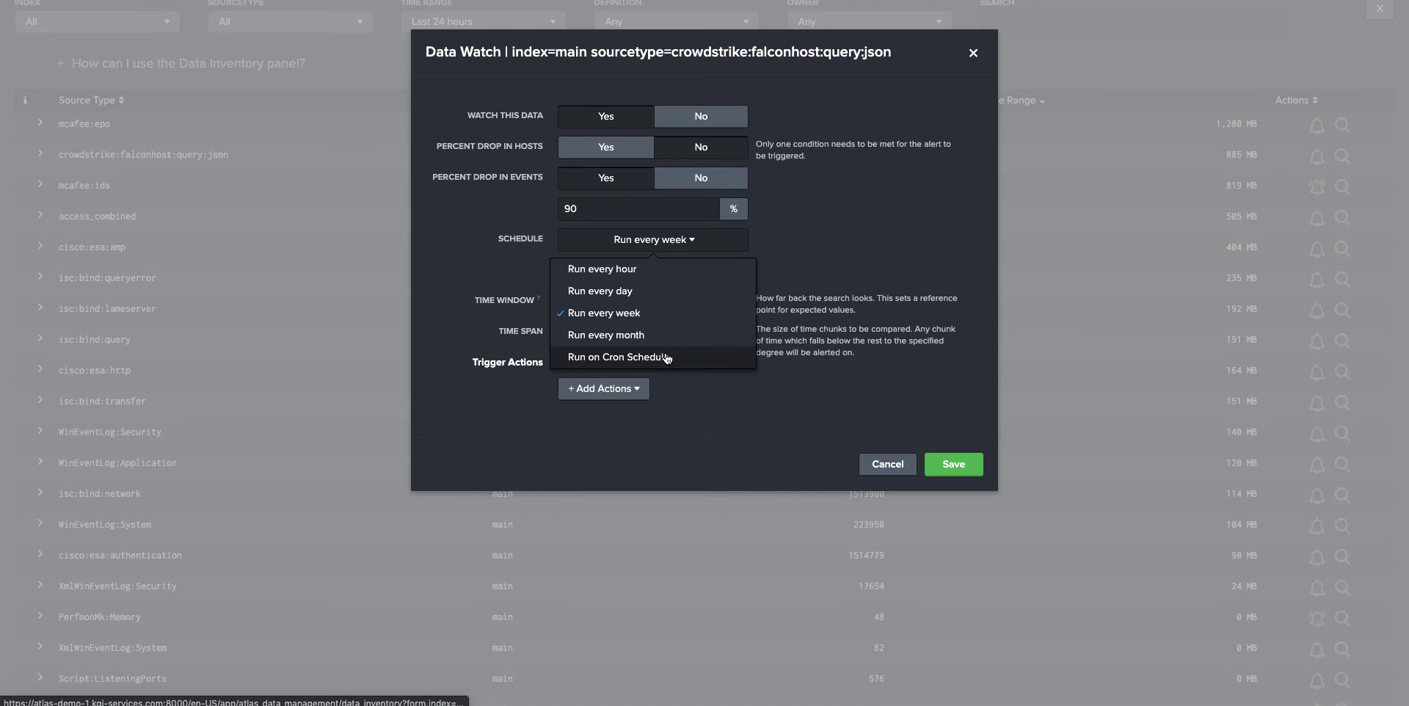
pyautogui.click(618, 357)
pyautogui.moveTo(601, 270); pyautogui.dragTo(561, 273)
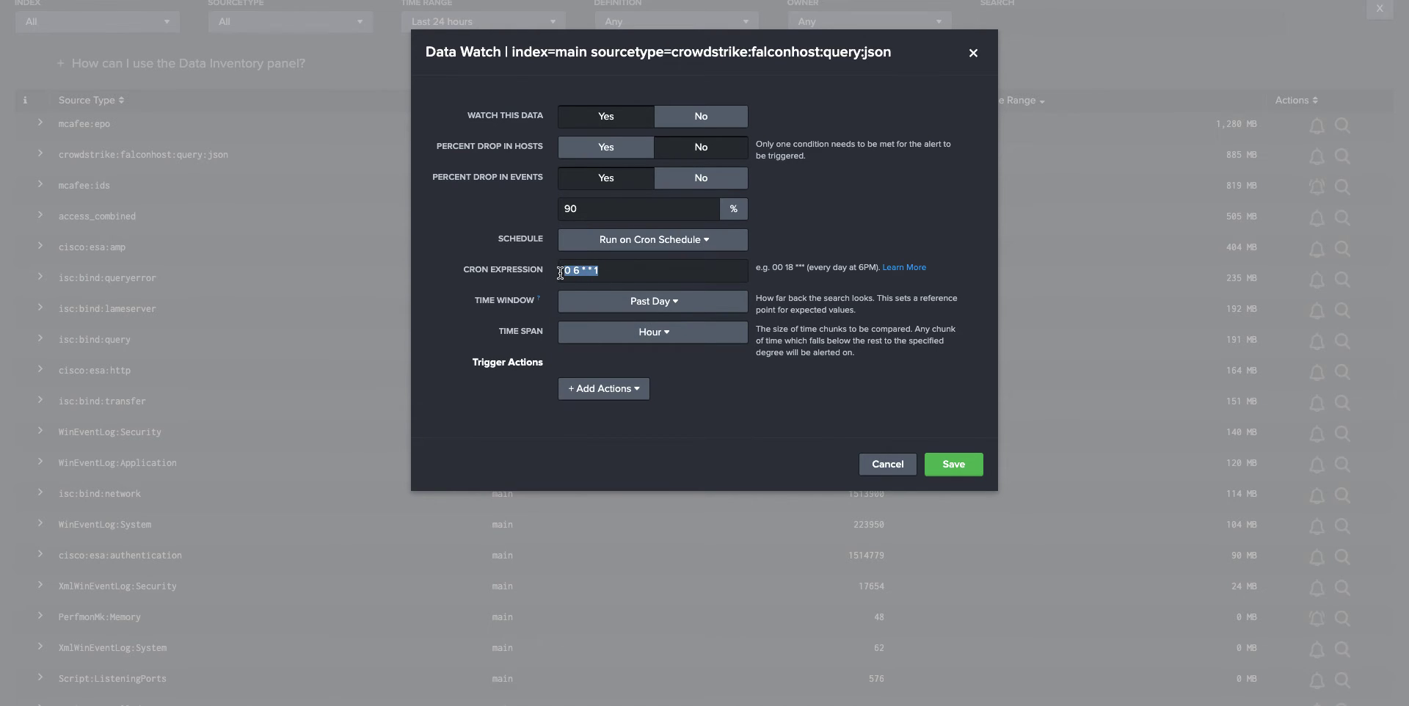
pyautogui.click(654, 240)
pyautogui.click(656, 292)
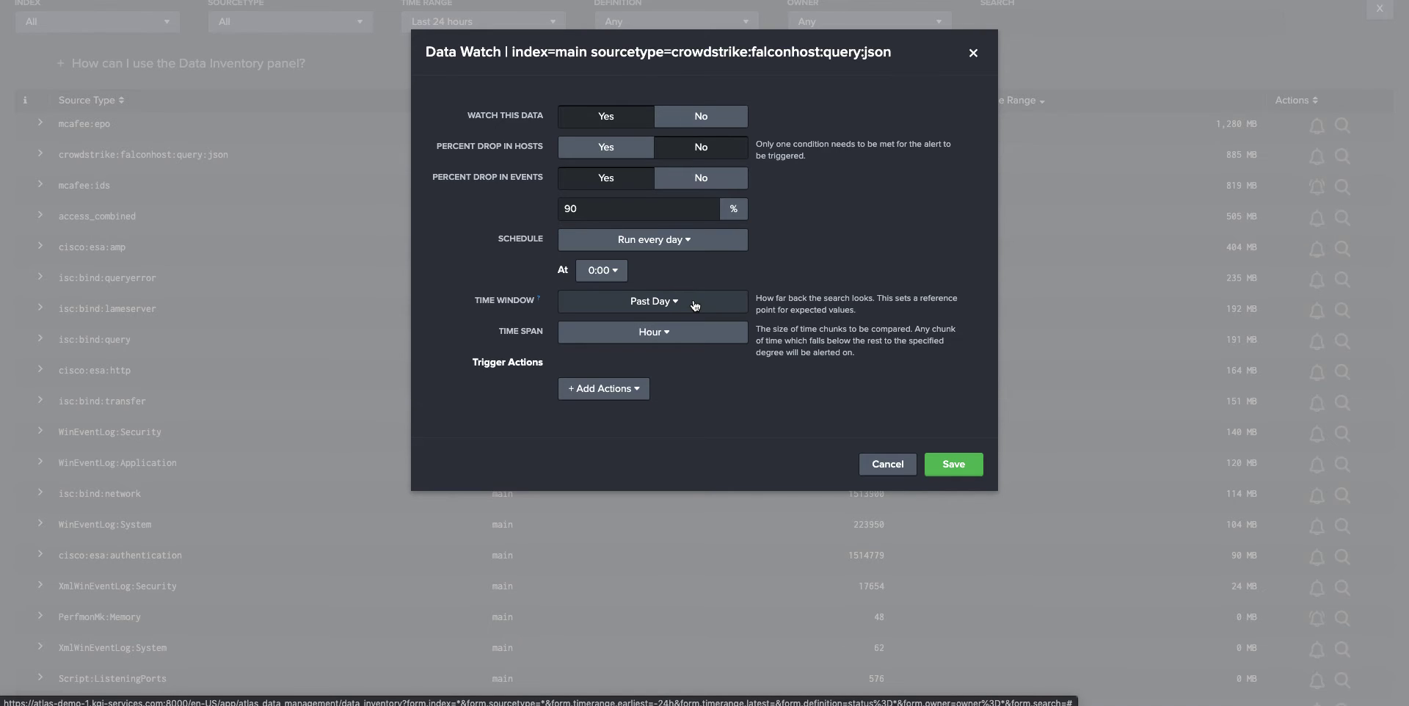
pyautogui.click(664, 334)
pyautogui.click(661, 336)
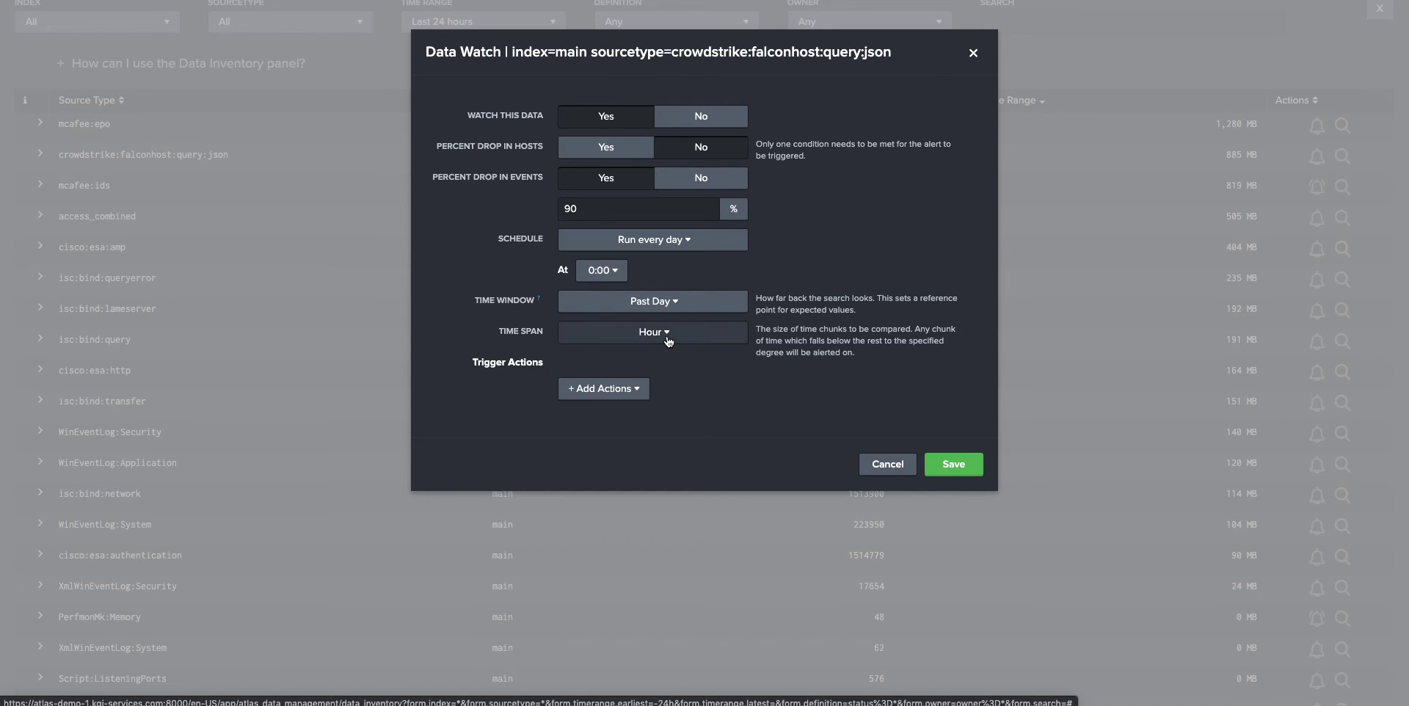
# - Set the event-drop threshold to 70%
pyautogui.click(572, 209)
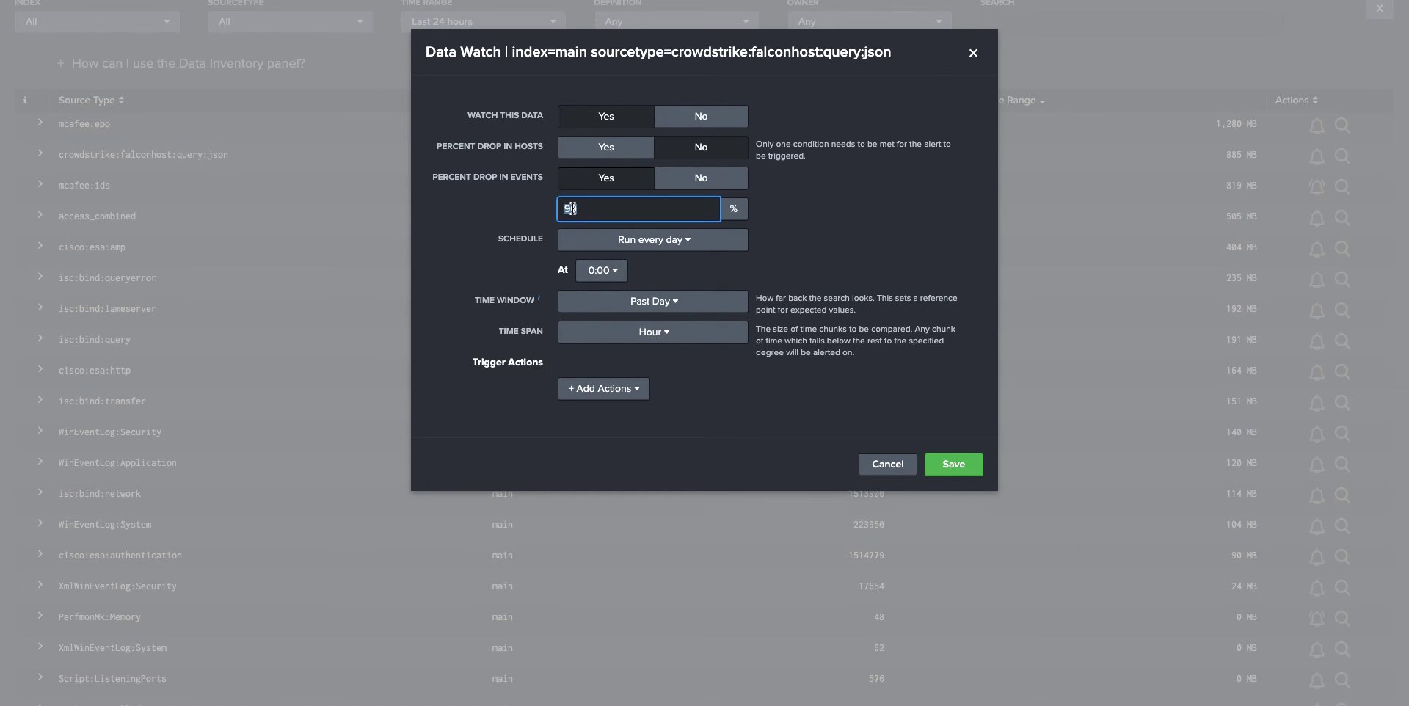
pyautogui.doubleClick(572, 209)
pyautogui.write('70')
pyautogui.click(891, 224)
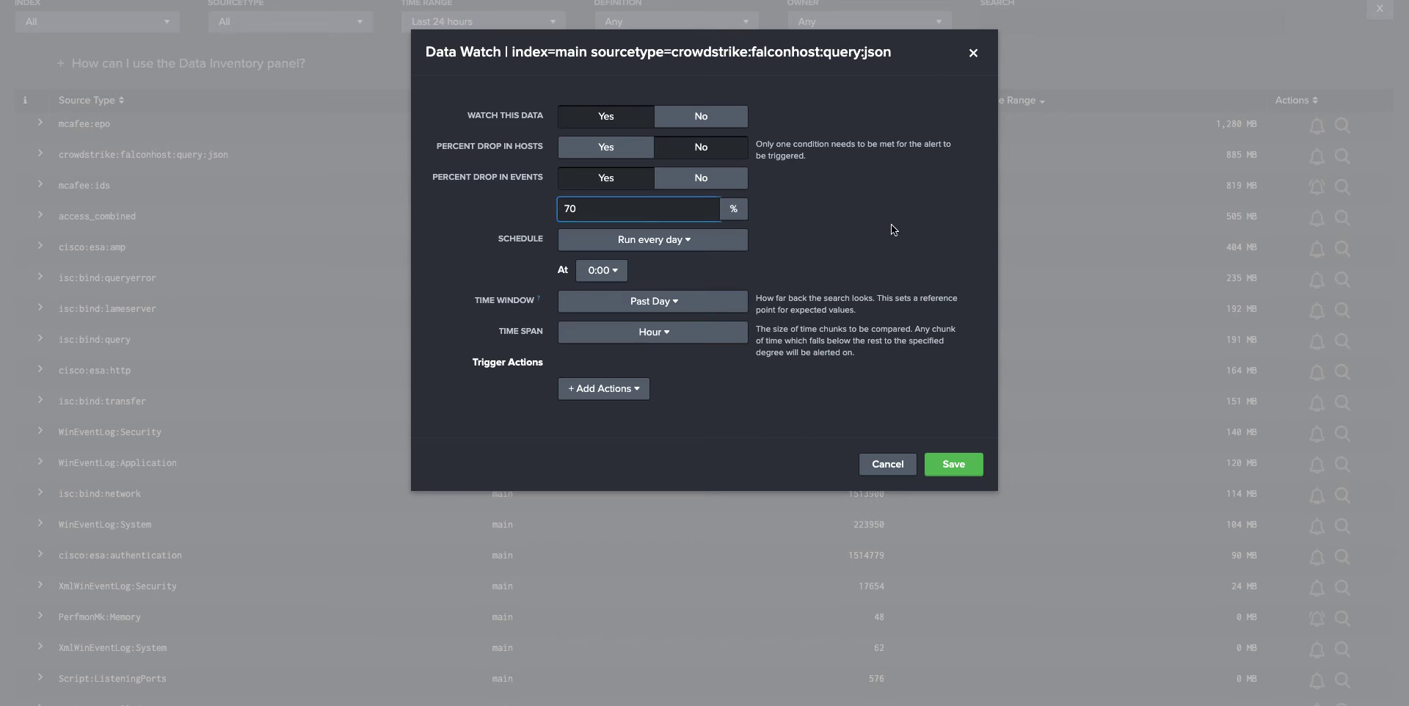
# - Browse the available trigger actions without adding one and cancel the Data Watch dialog
pyautogui.click(616, 390)
pyautogui.scroll(-1, 647, 461)
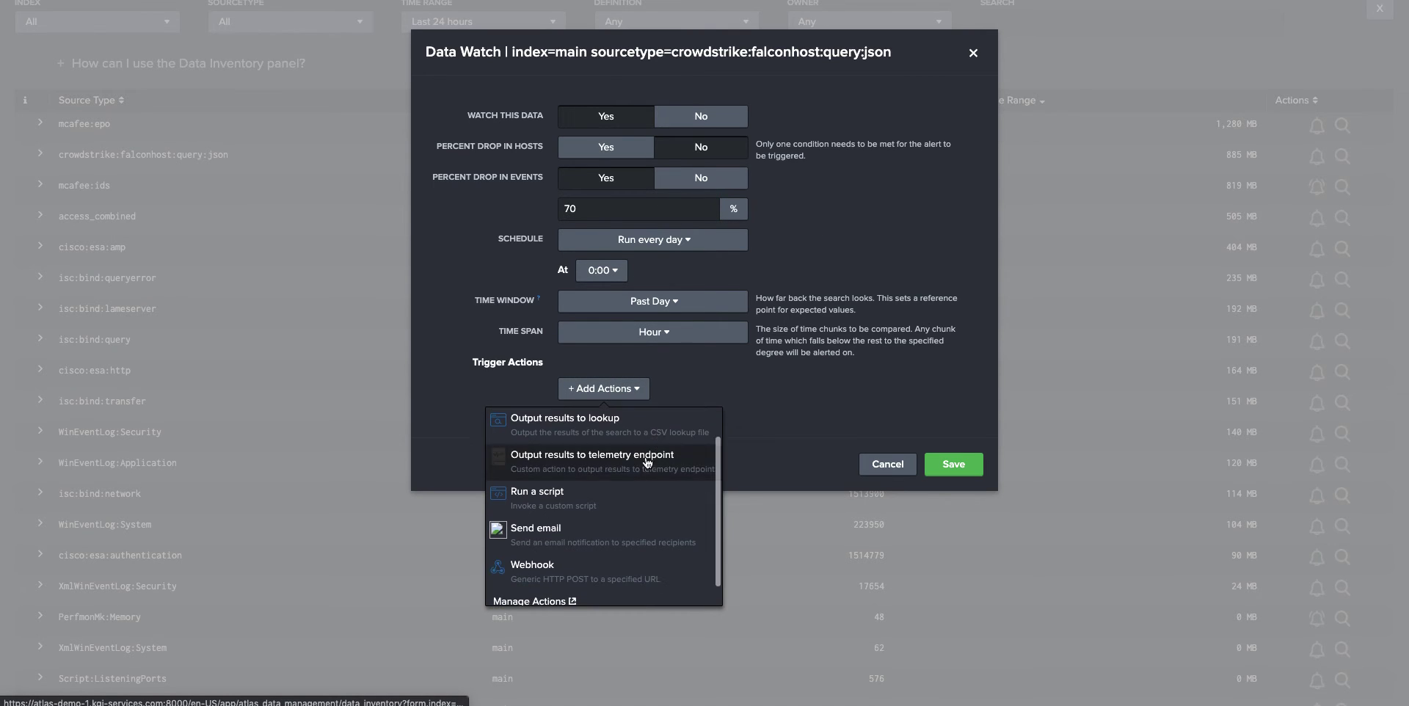
pyautogui.scroll(-1, 639, 506)
pyautogui.scroll(3, 598, 577)
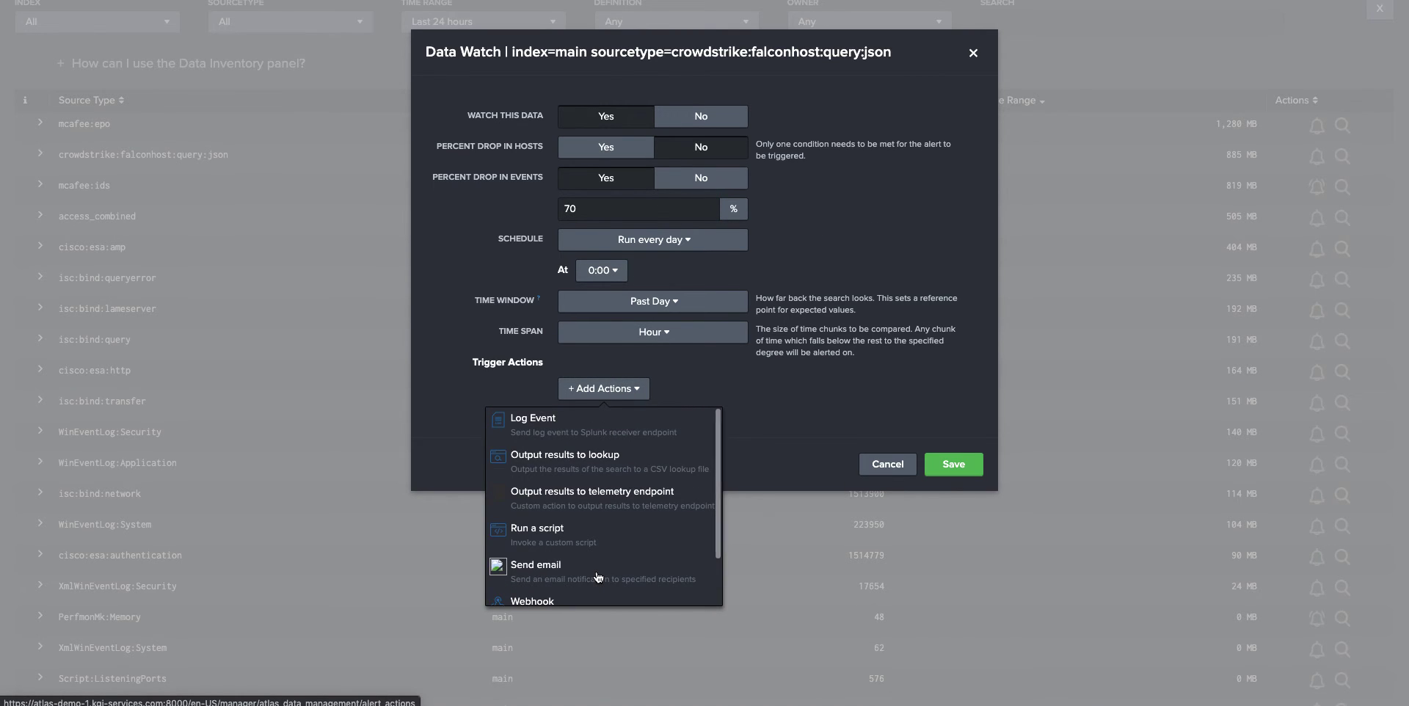
pyautogui.scroll(-2, 600, 580)
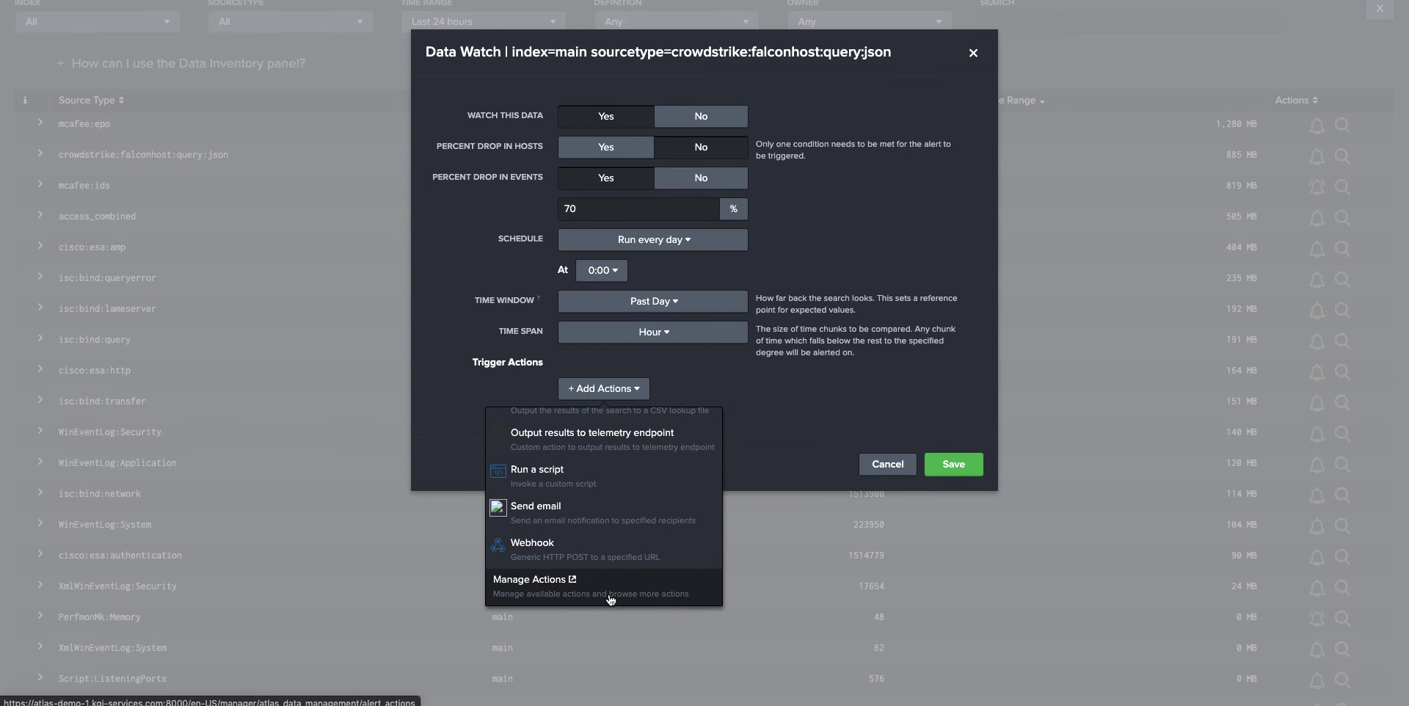
pyautogui.click(800, 441)
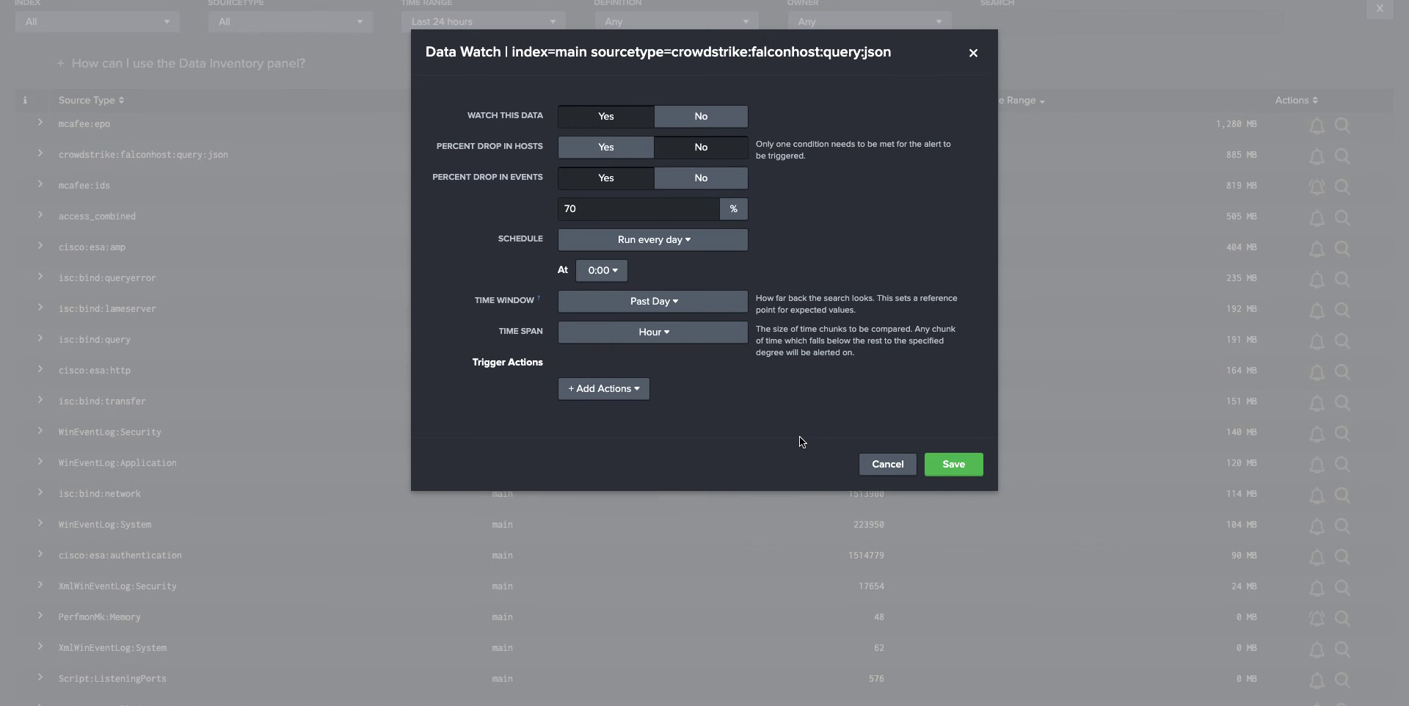
pyautogui.click(886, 467)
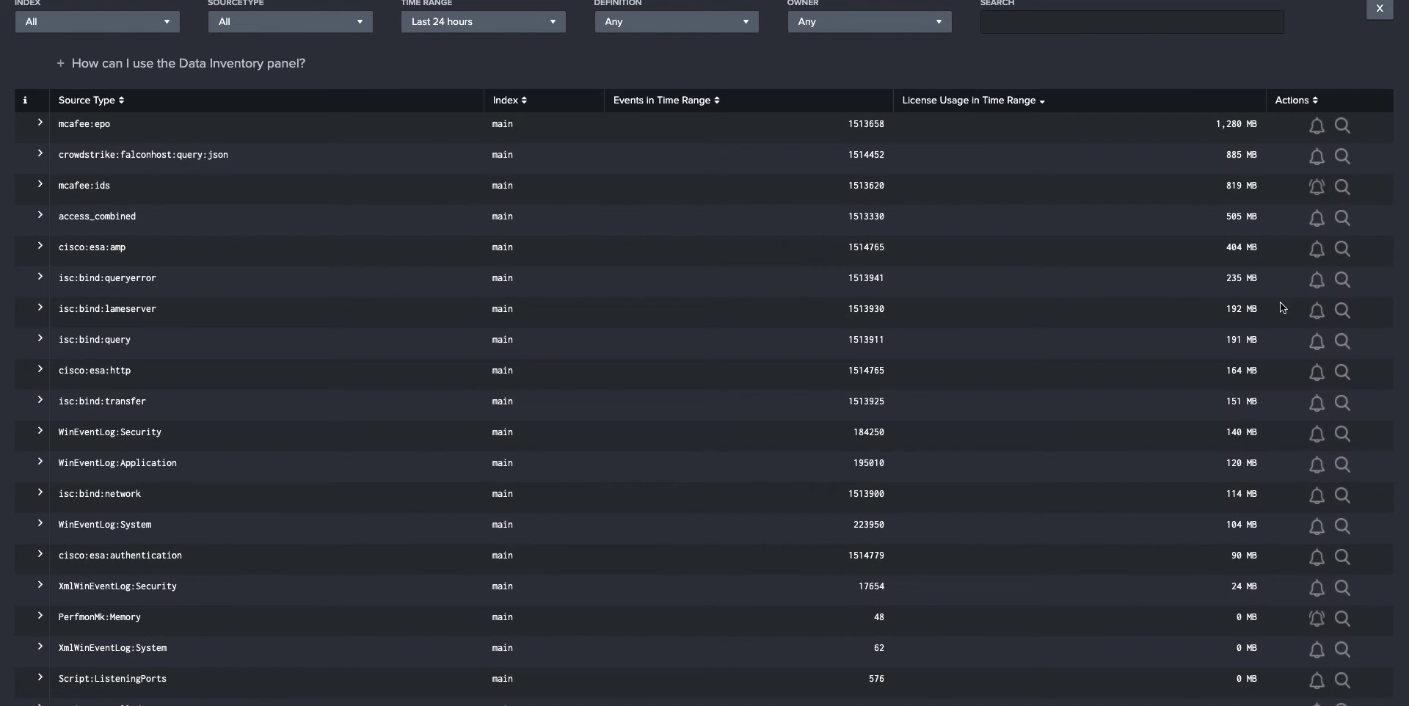
# - Open the Data Watch settings for mcafee:ids to review them, then close the dialog
pyautogui.click(1318, 186)
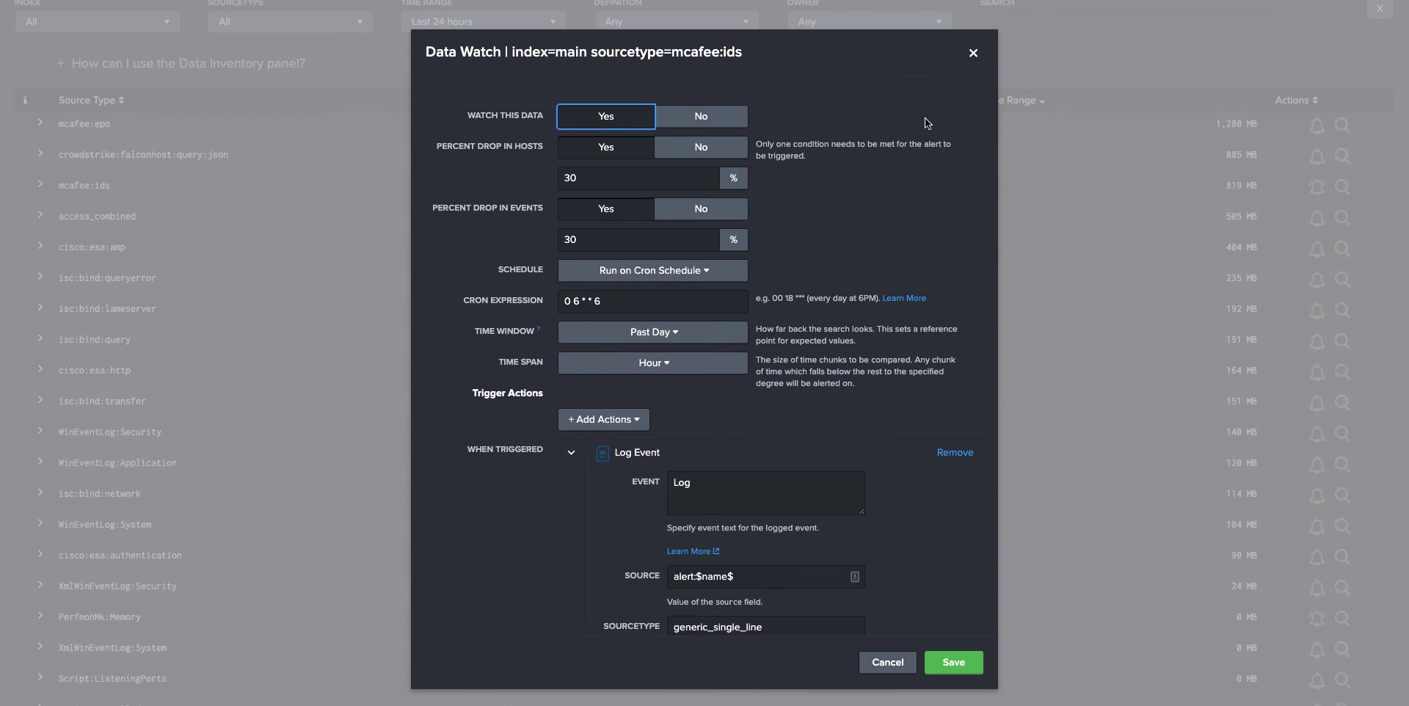
pyautogui.click(973, 53)
pyautogui.scroll(3, 393, 71)
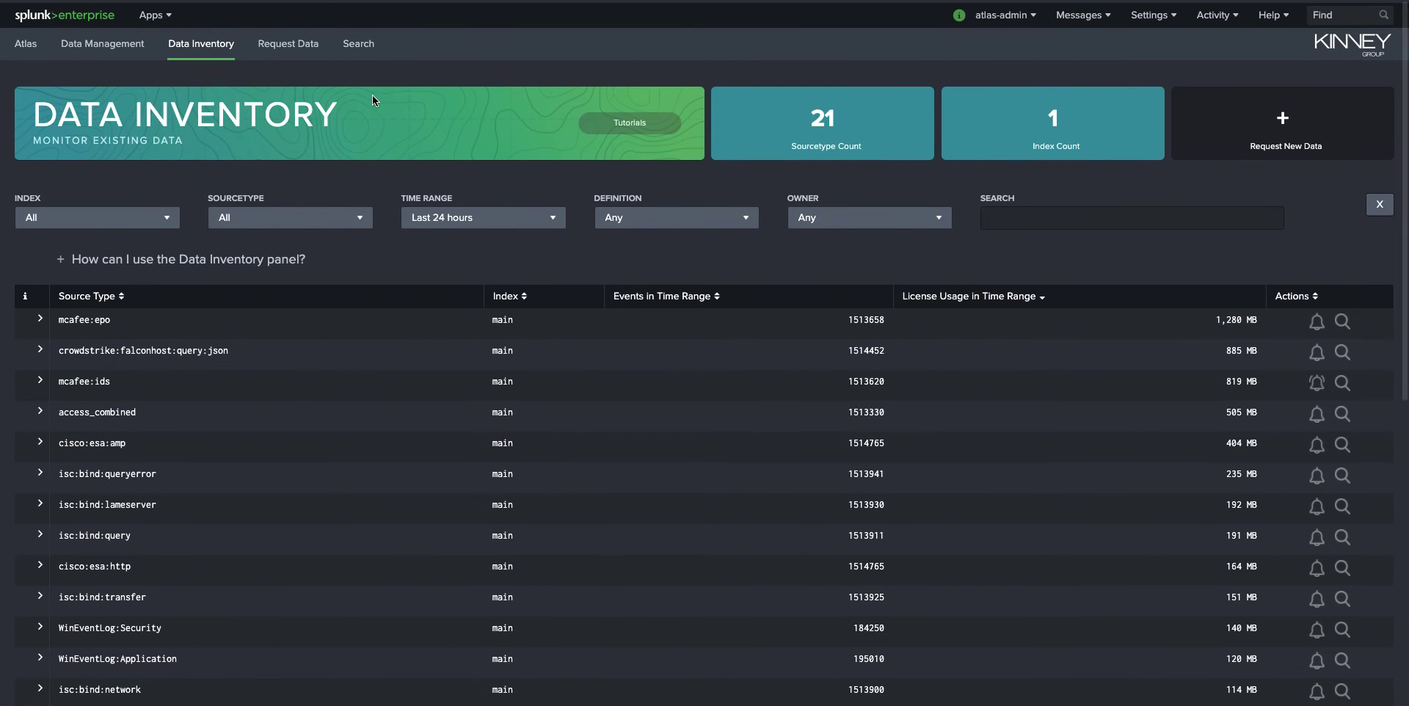
# - Switch to the Data Management page and review the data requests and data definitions sections
pyautogui.click(103, 41)
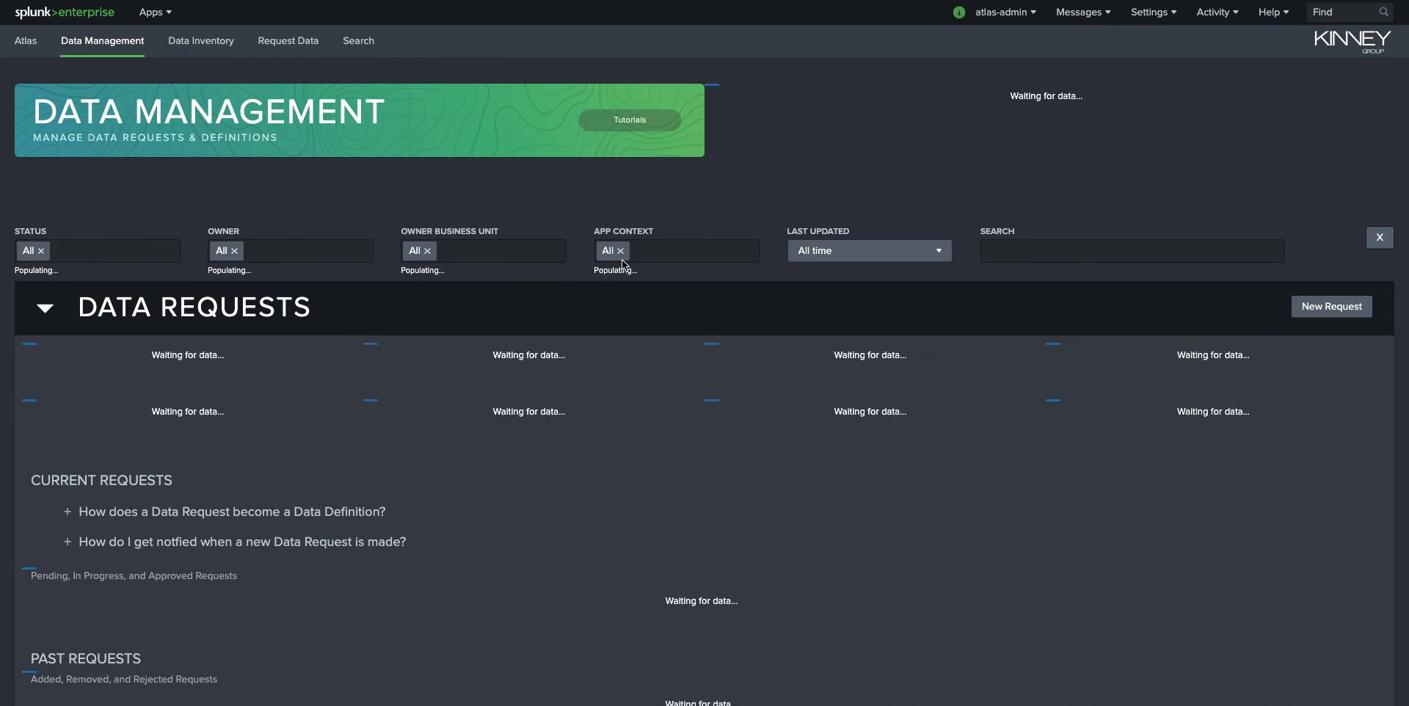
pyautogui.scroll(-15, 623, 258)
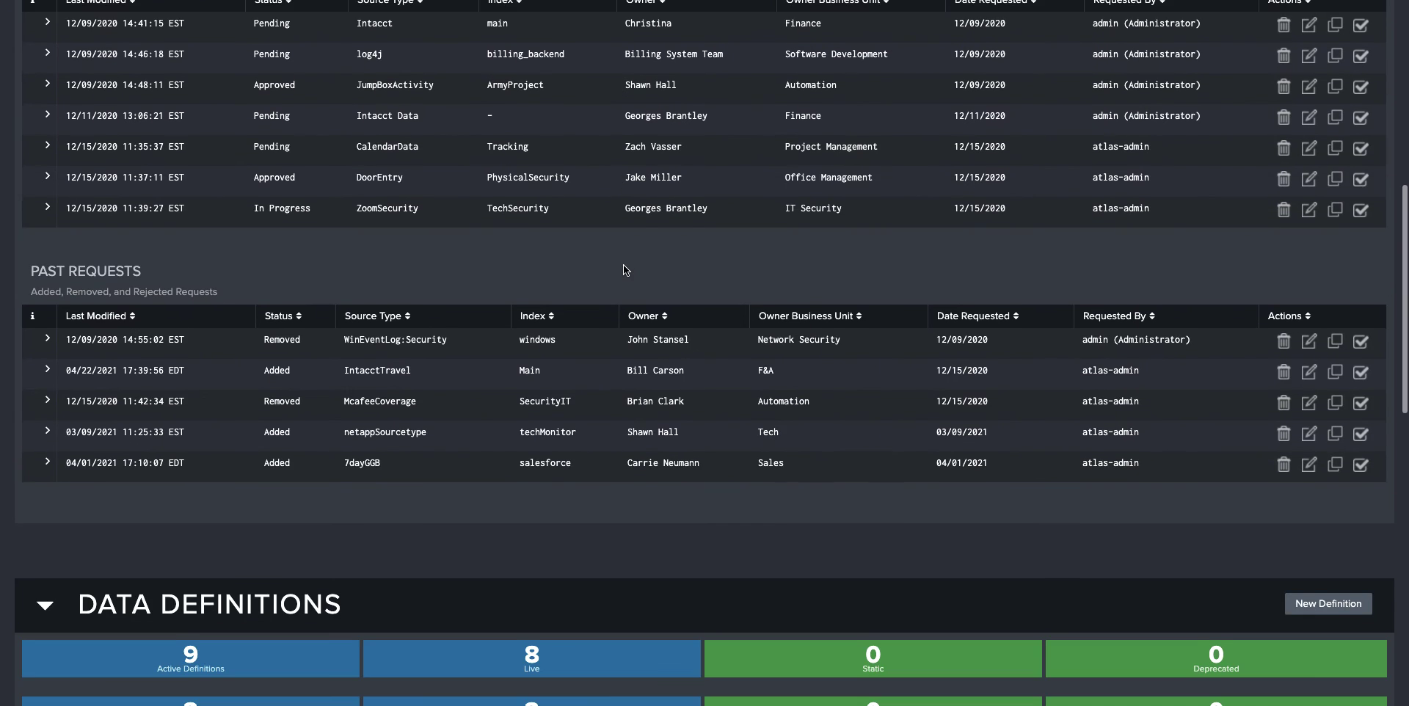
pyautogui.scroll(-2, 624, 266)
pyautogui.scroll(1, 626, 263)
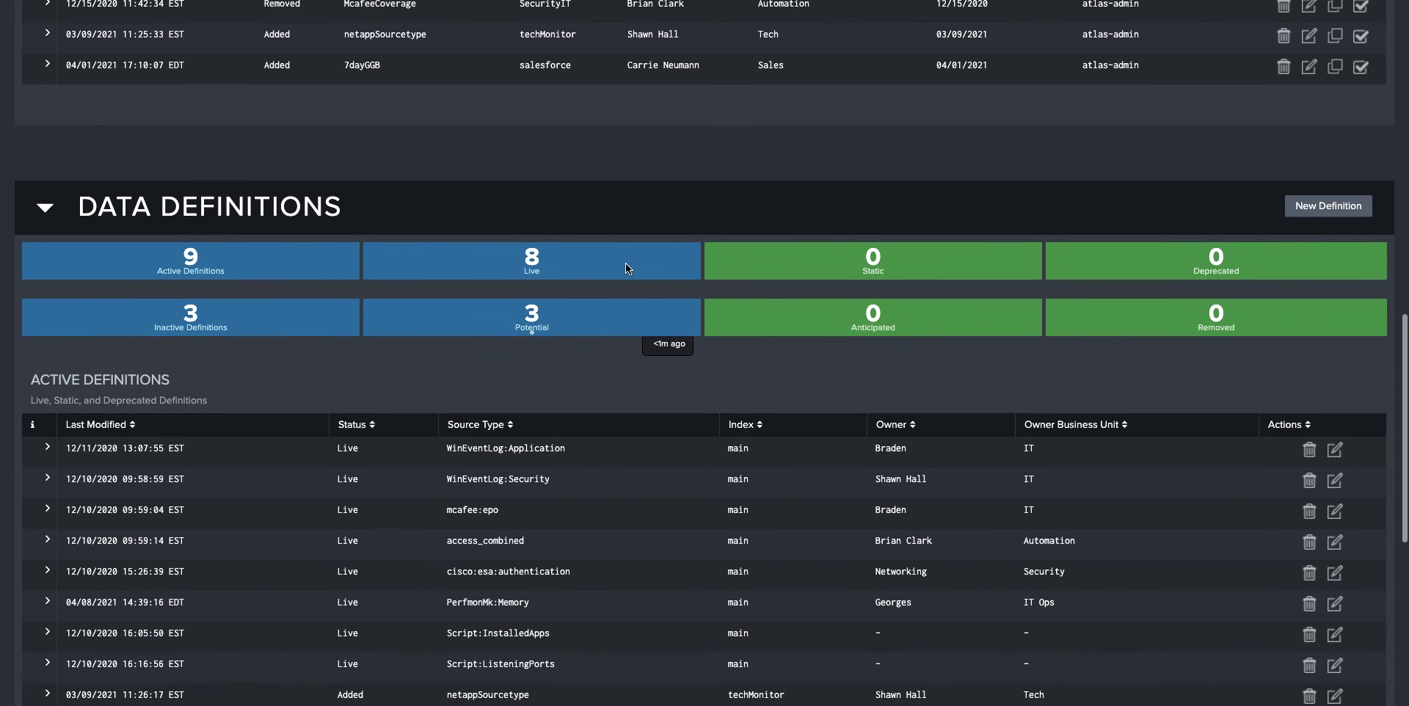
pyautogui.scroll(15, 625, 263)
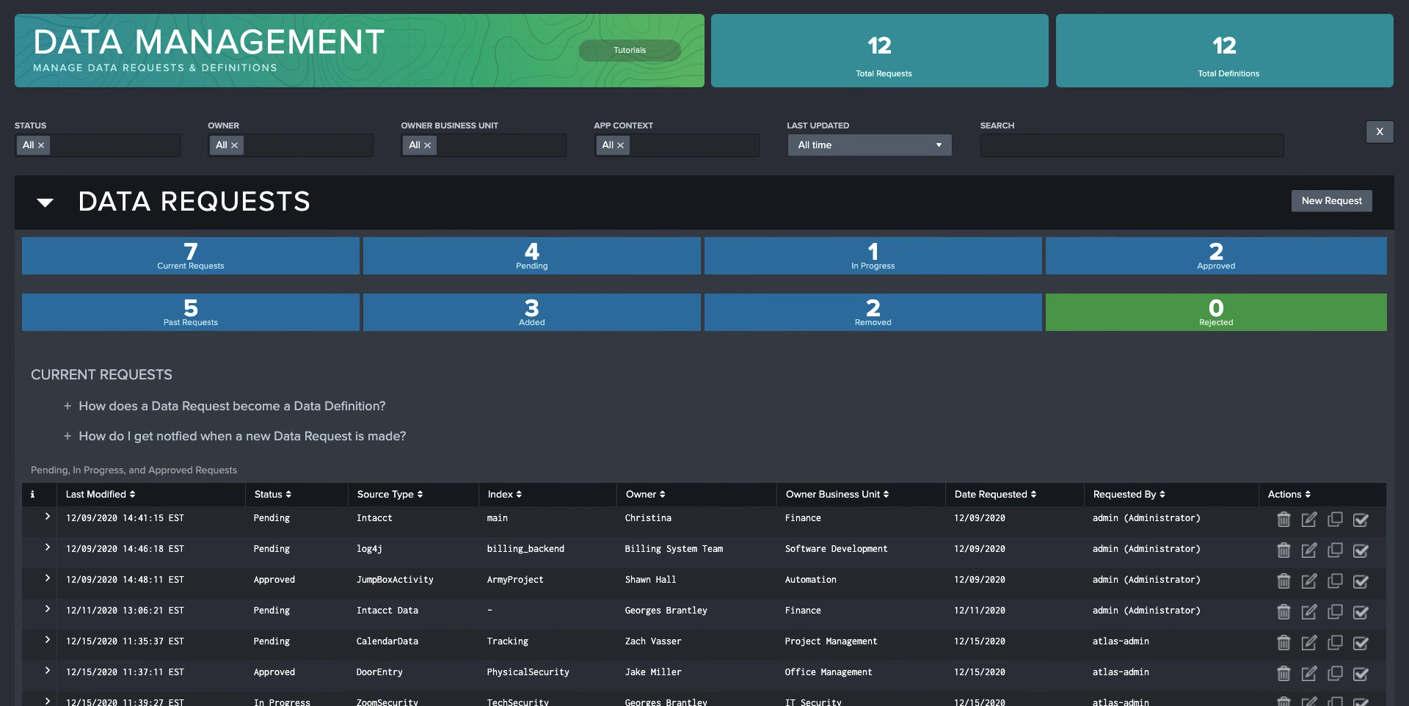
pyautogui.scroll(1, 902, 416)
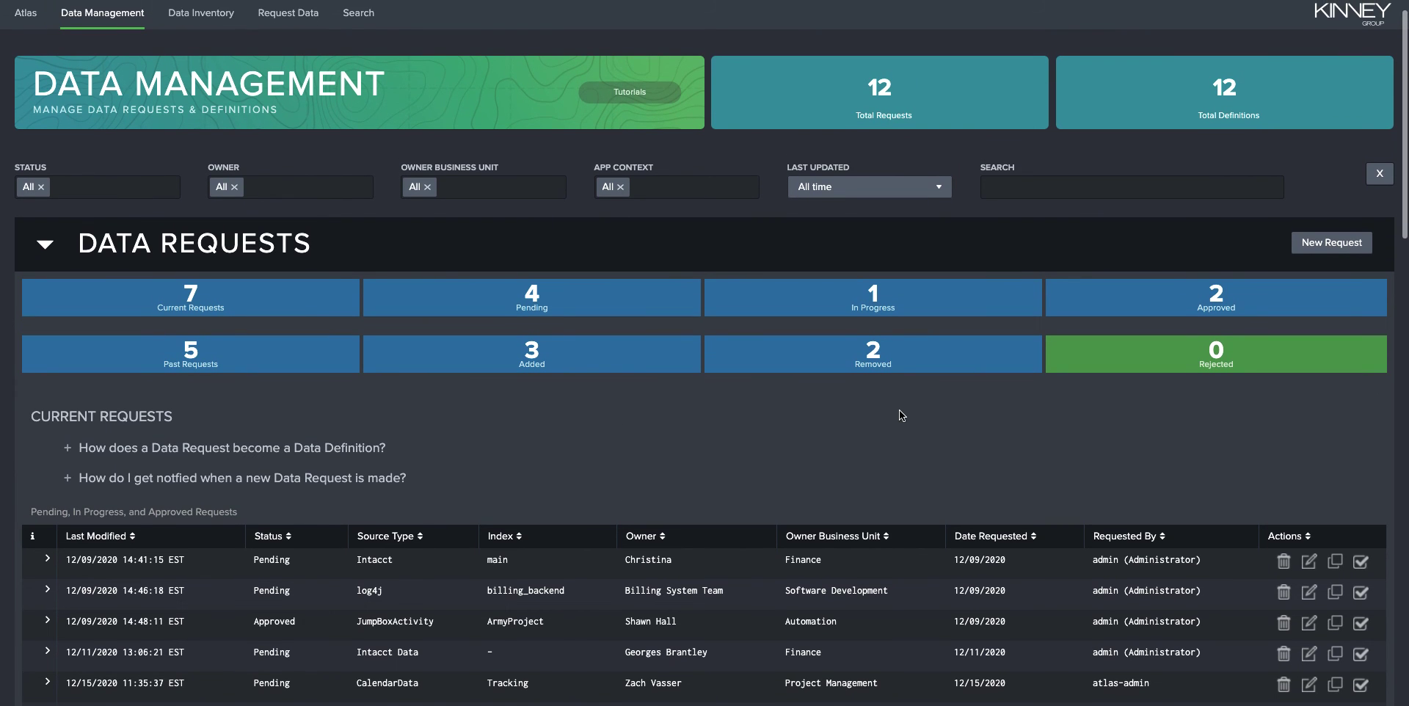
pyautogui.scroll(1, 903, 411)
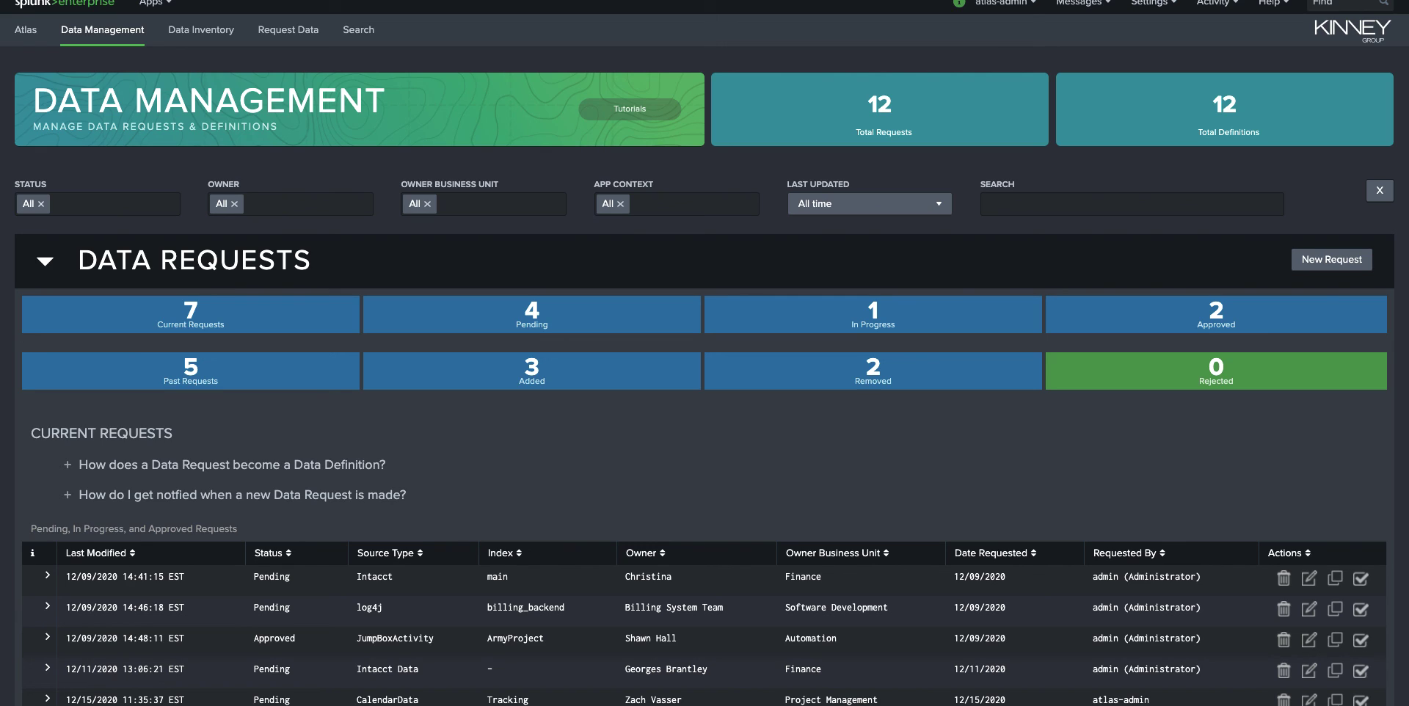
# - Expand the 'How does a Data Request become a Data Definition?' help text
pyautogui.click(916, 474)
pyautogui.press('super+shift+5')
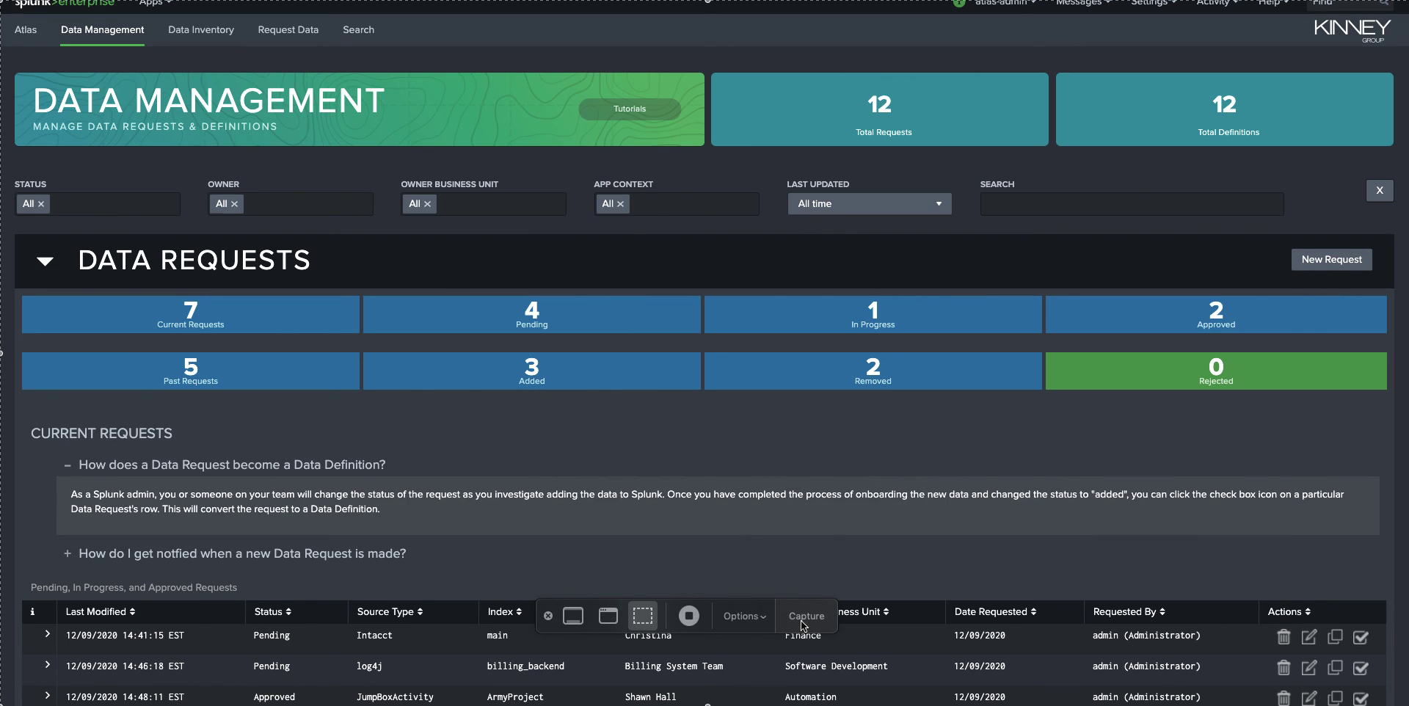